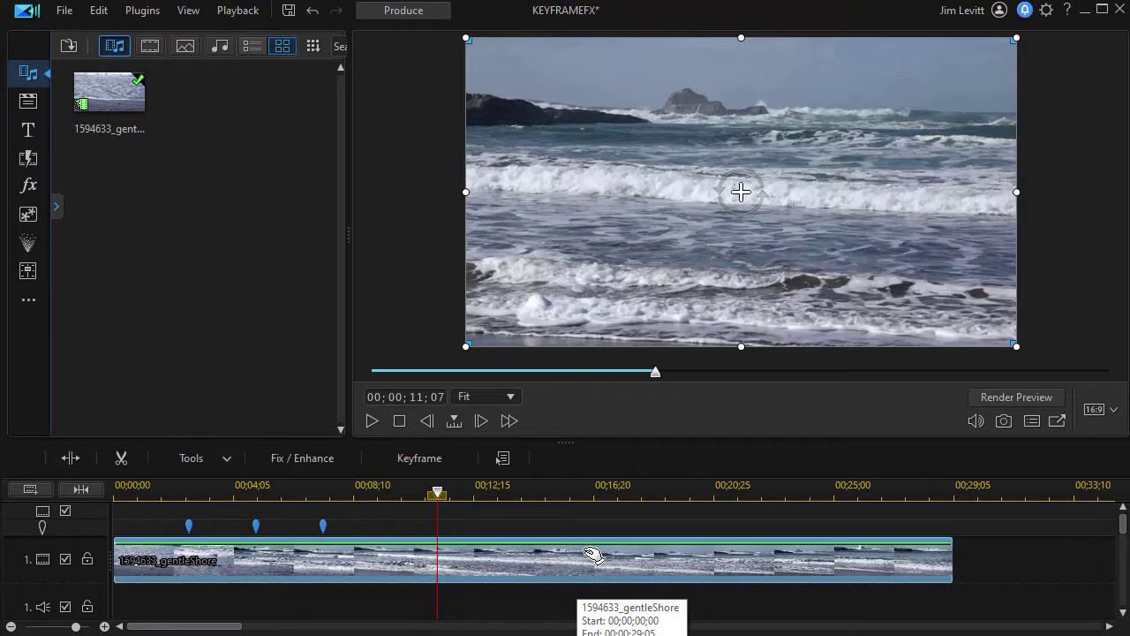
drag(1123, 528, 1113, 587)
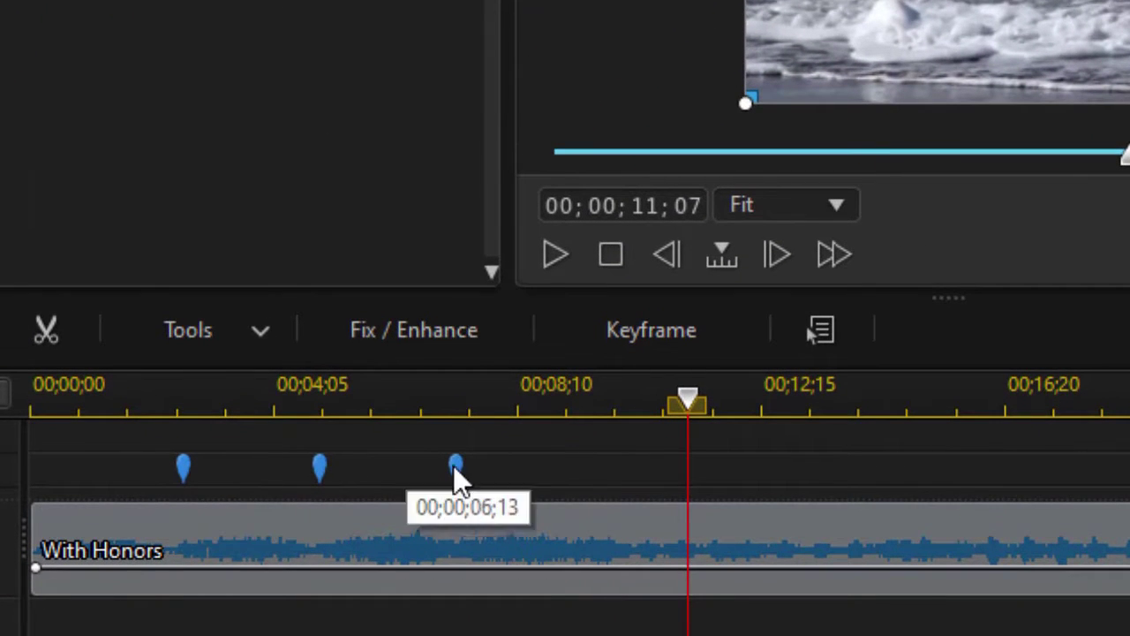
right_click(852, 526)
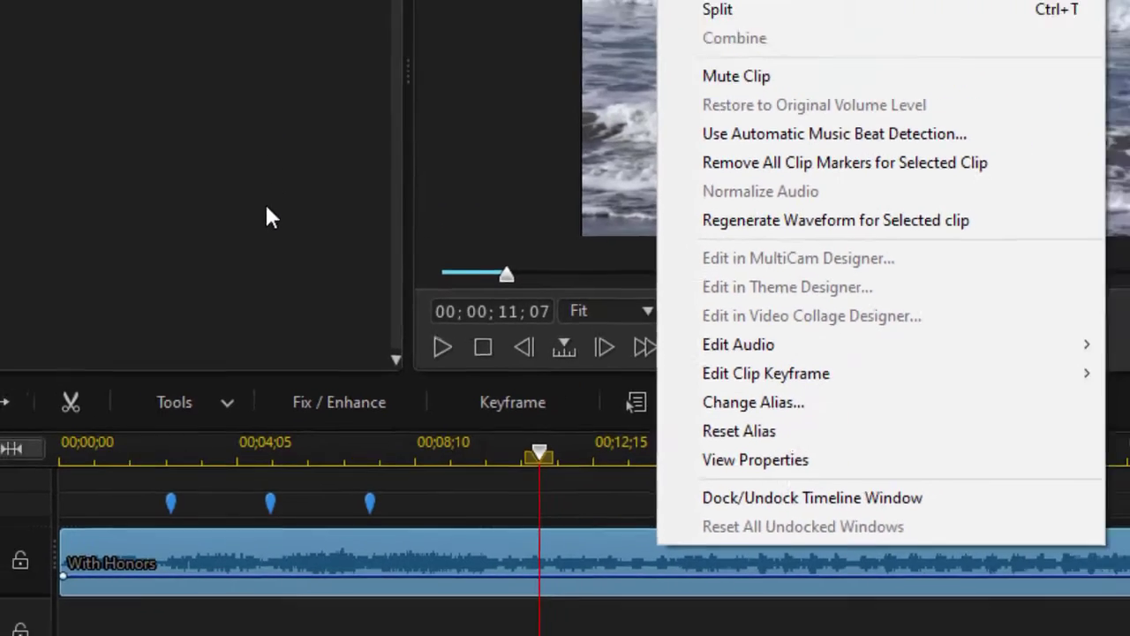
click(274, 138)
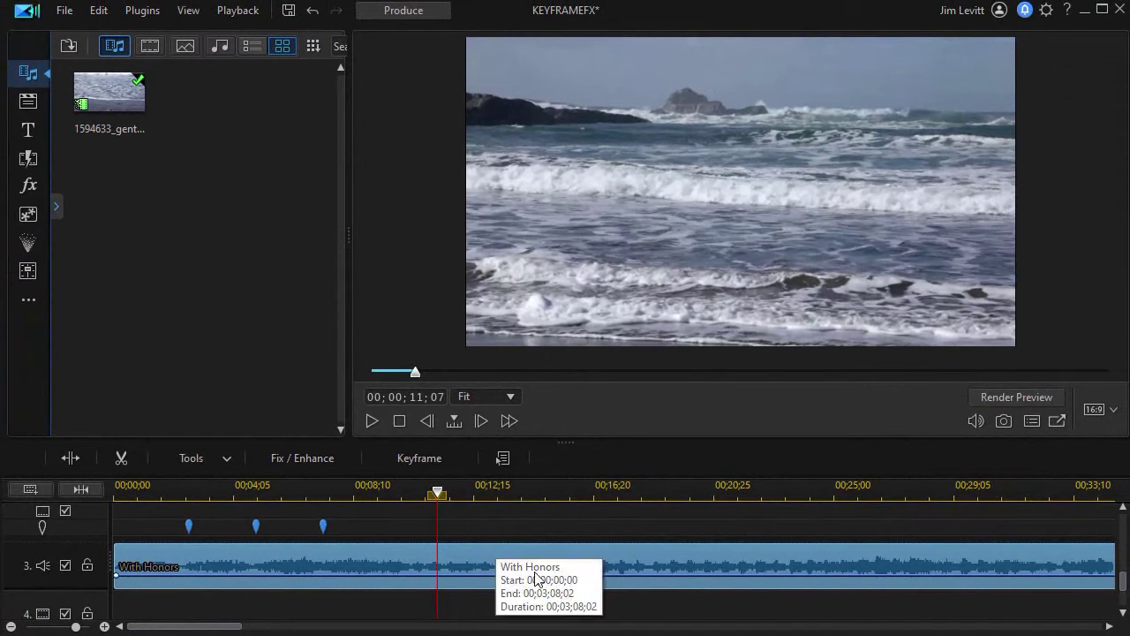
scroll(1095, 556, up, 3)
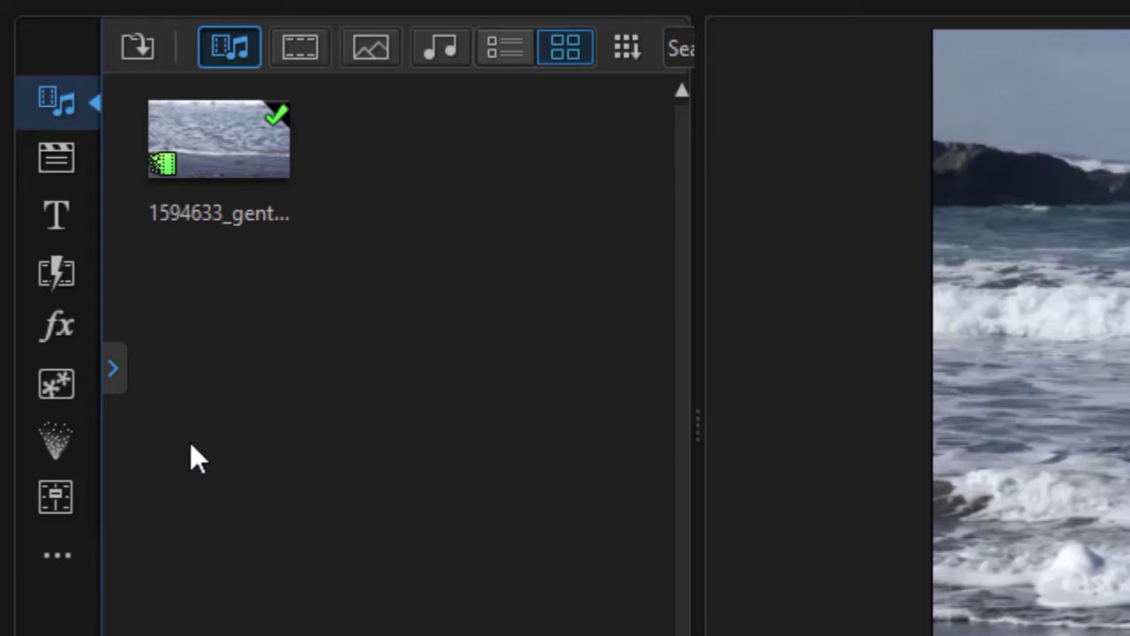
Apply the Landscape HDR Cold 01 Color LUT effect to the gentleShore clip on the first video track
click(67, 332)
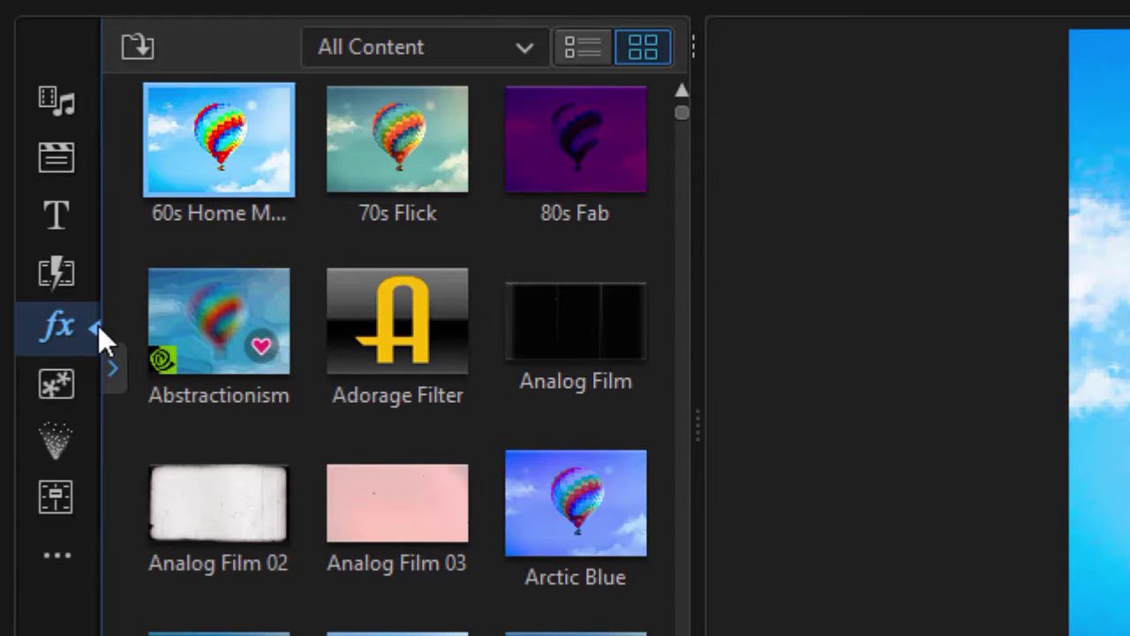
click(521, 51)
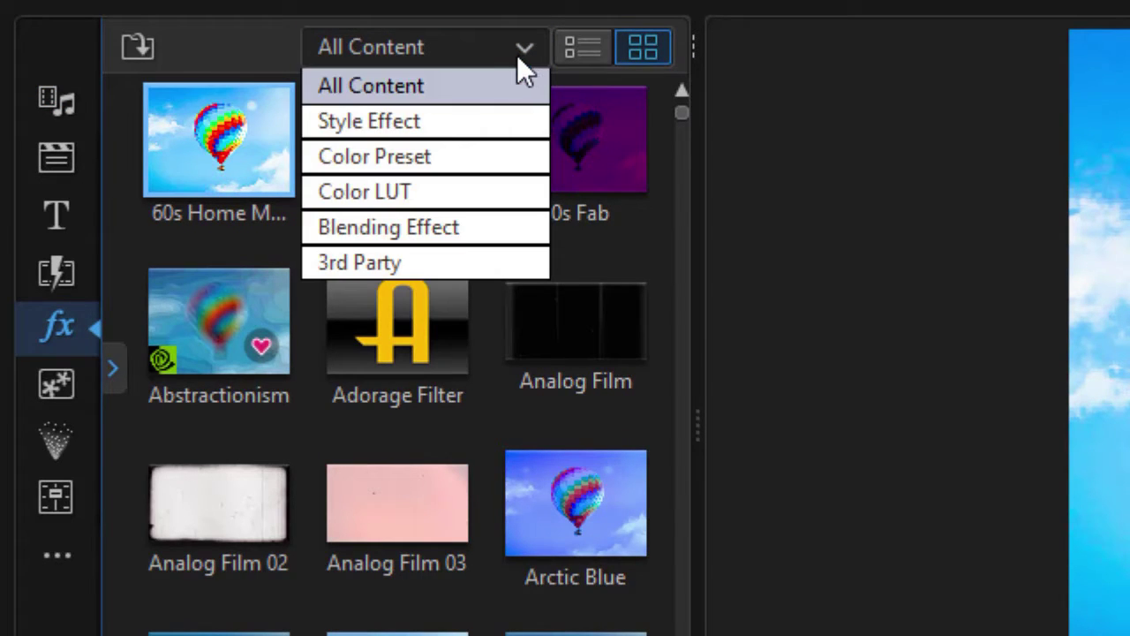
click(423, 189)
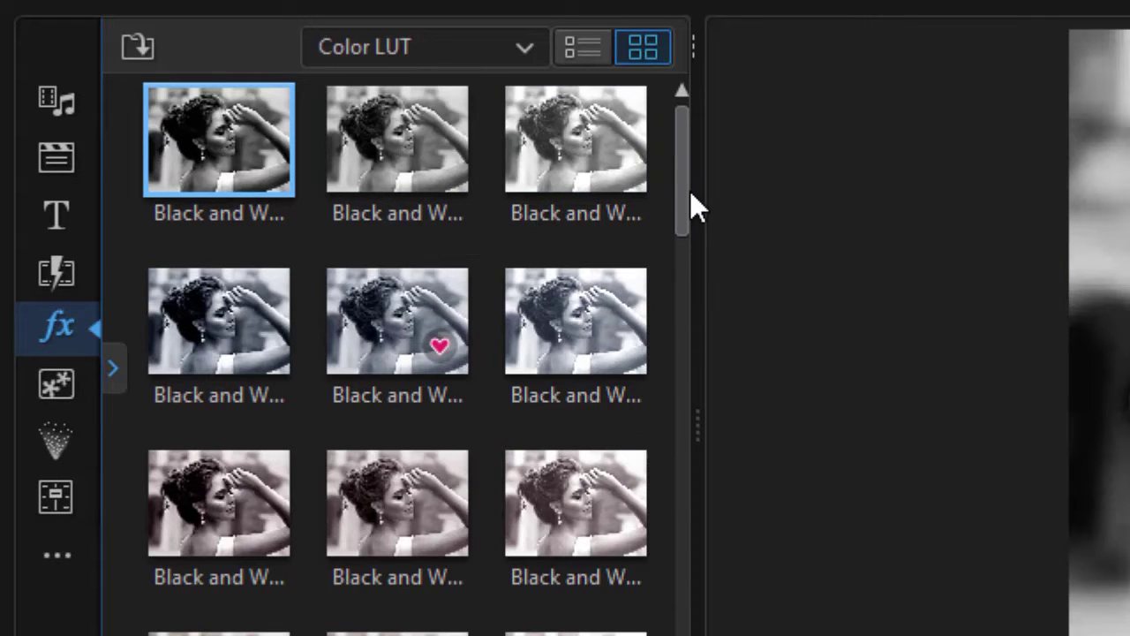
drag(676, 194, 664, 327)
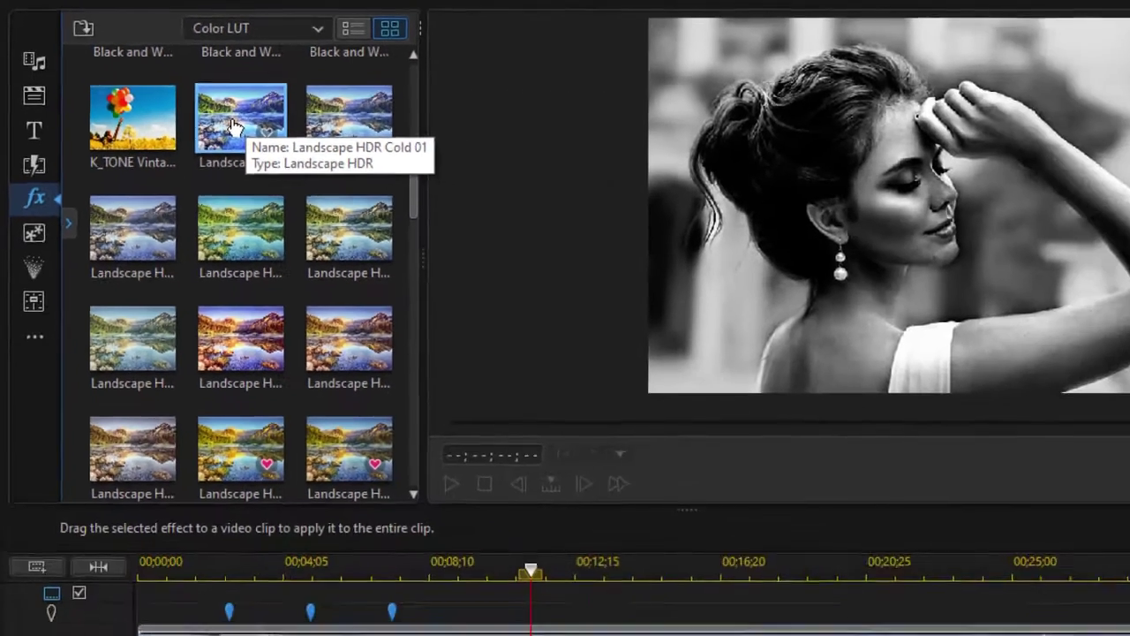
drag(387, 211, 190, 622)
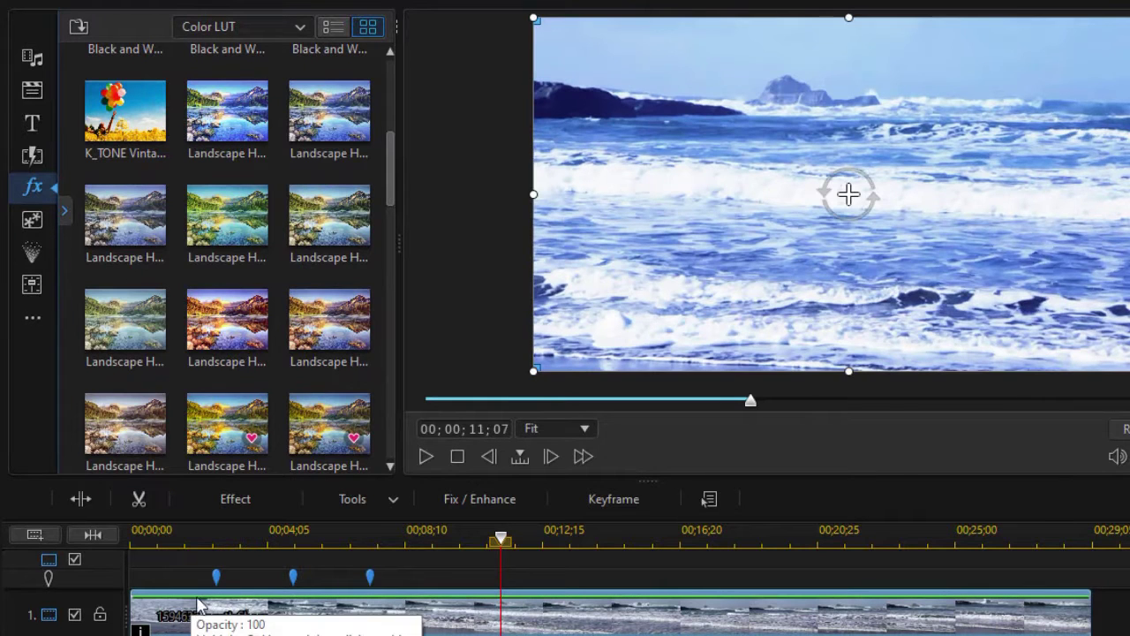
mouse_move(370, 577)
mouse_down()
mouse_move(432, 530)
mouse_move(371, 579)
mouse_up()
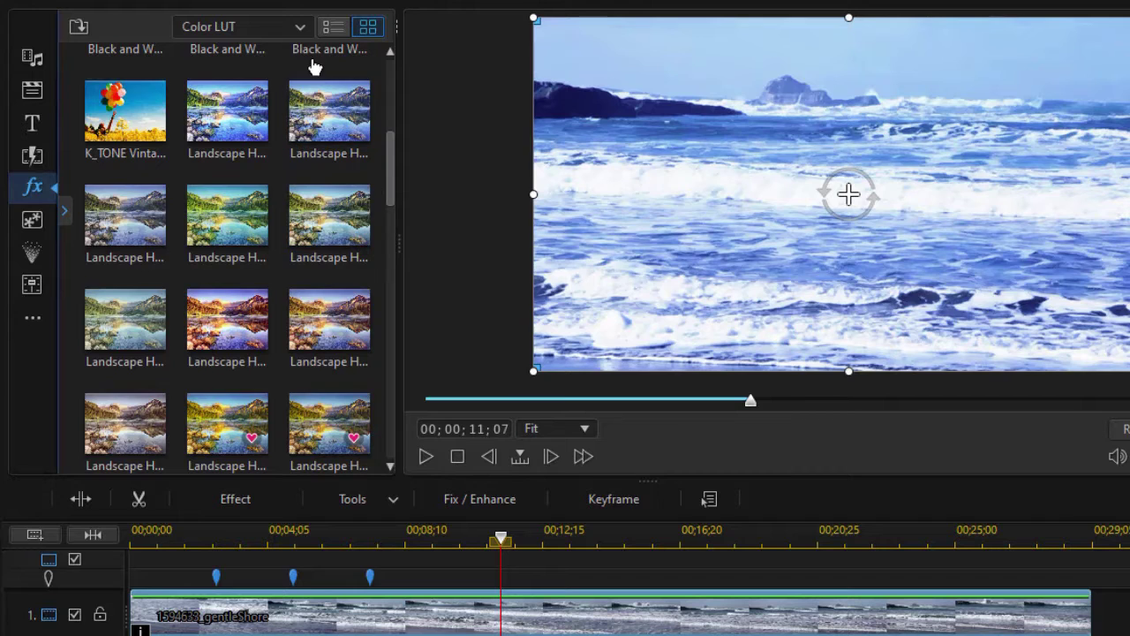
Place the Blur style effect at the start of the effect track and extend it to 00;00;08;10
click(300, 27)
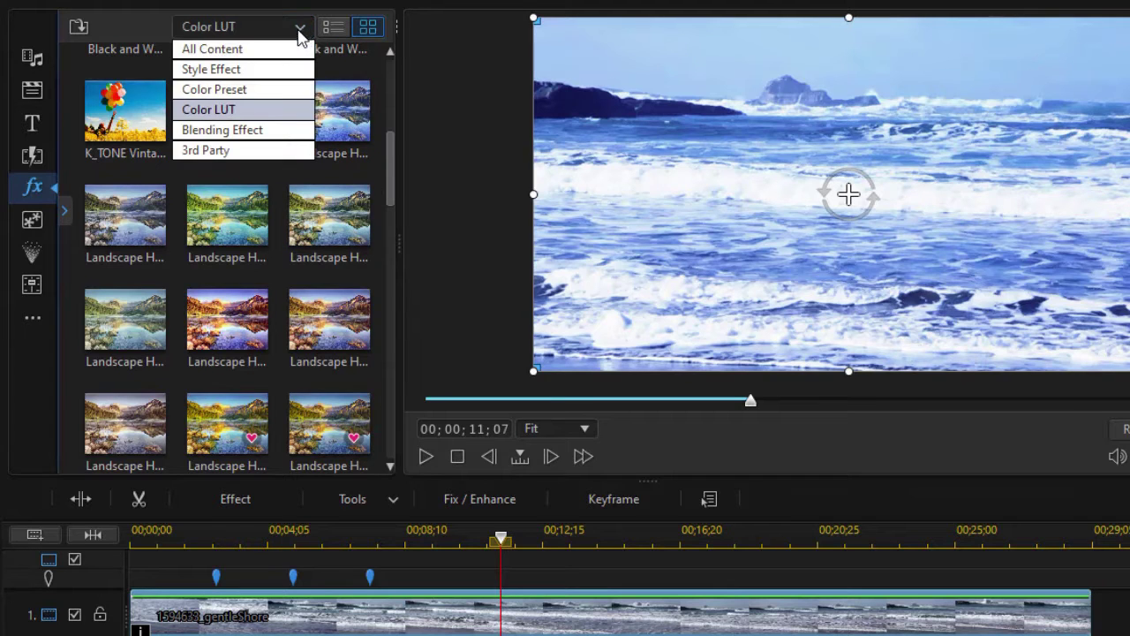
click(271, 73)
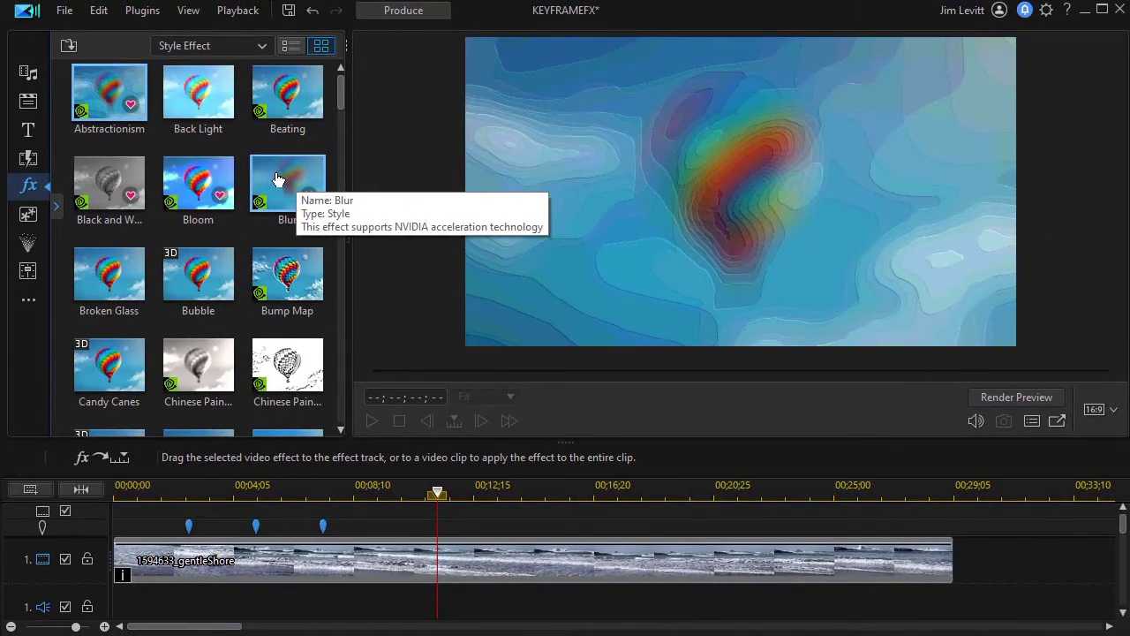
drag(305, 181, 83, 576)
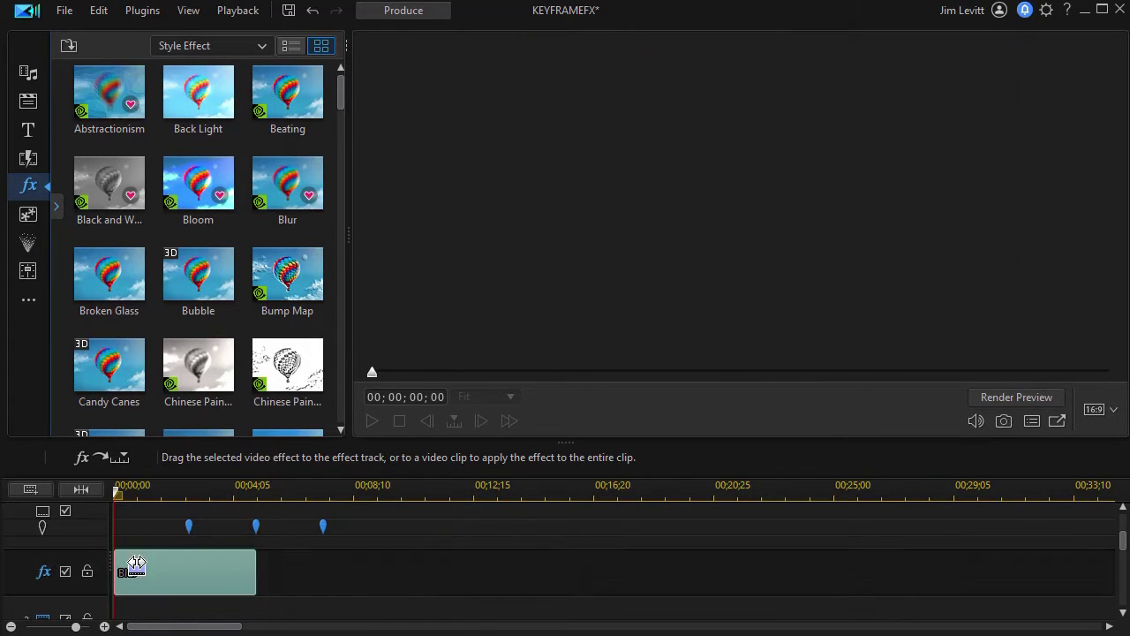
drag(256, 570, 354, 581)
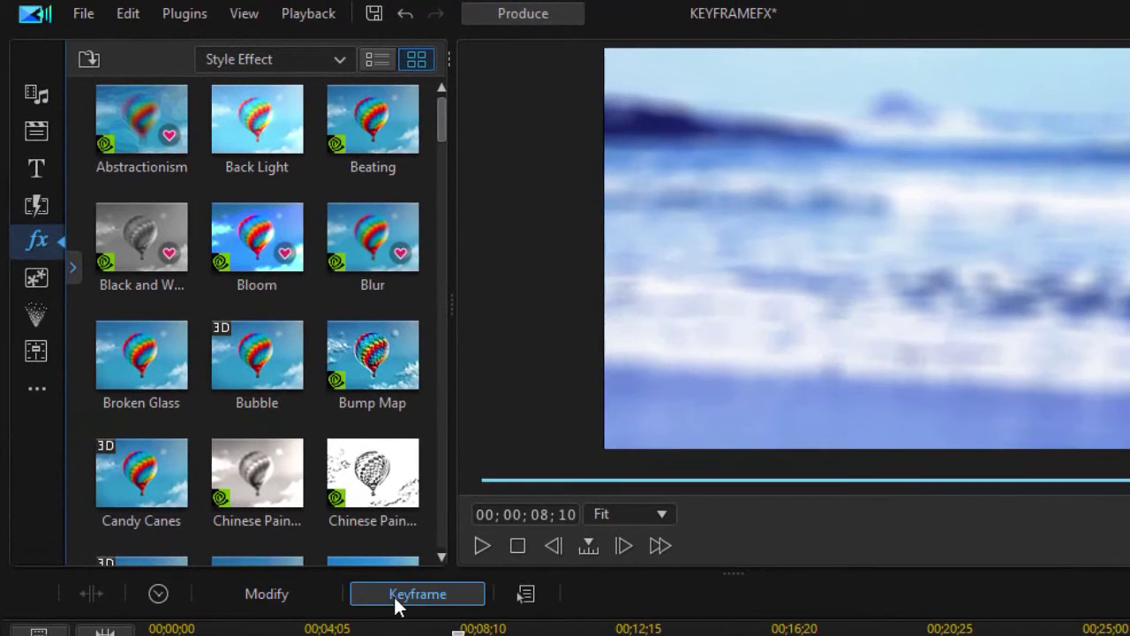
Open the Blur effect's keyframe settings, widen their timeline, and return the playhead to the effect's start
click(395, 596)
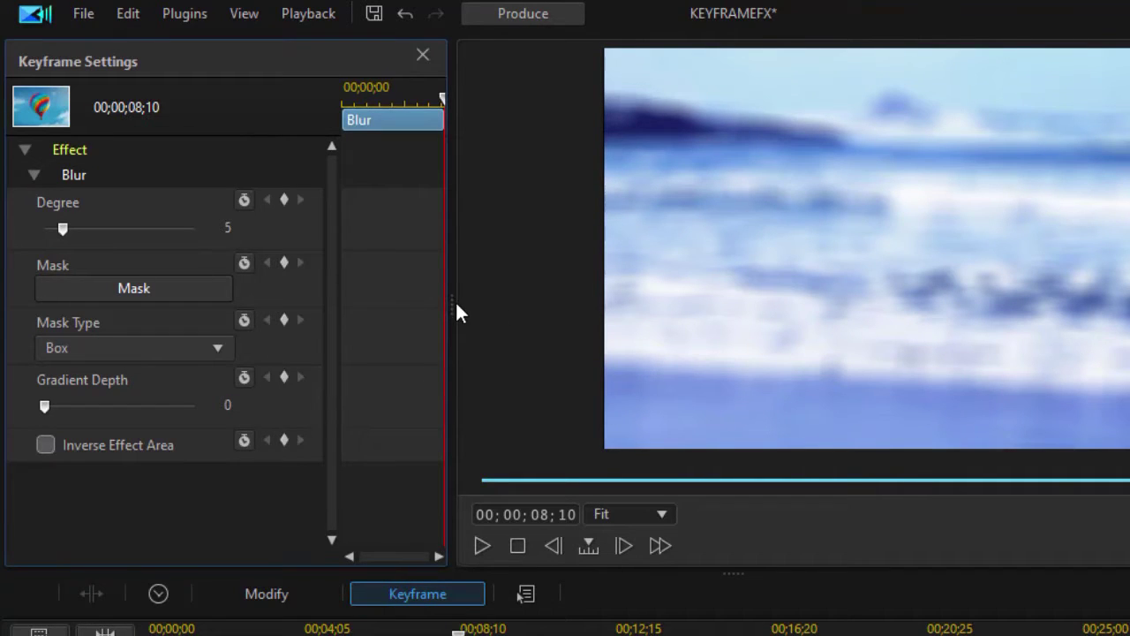
drag(451, 306, 698, 309)
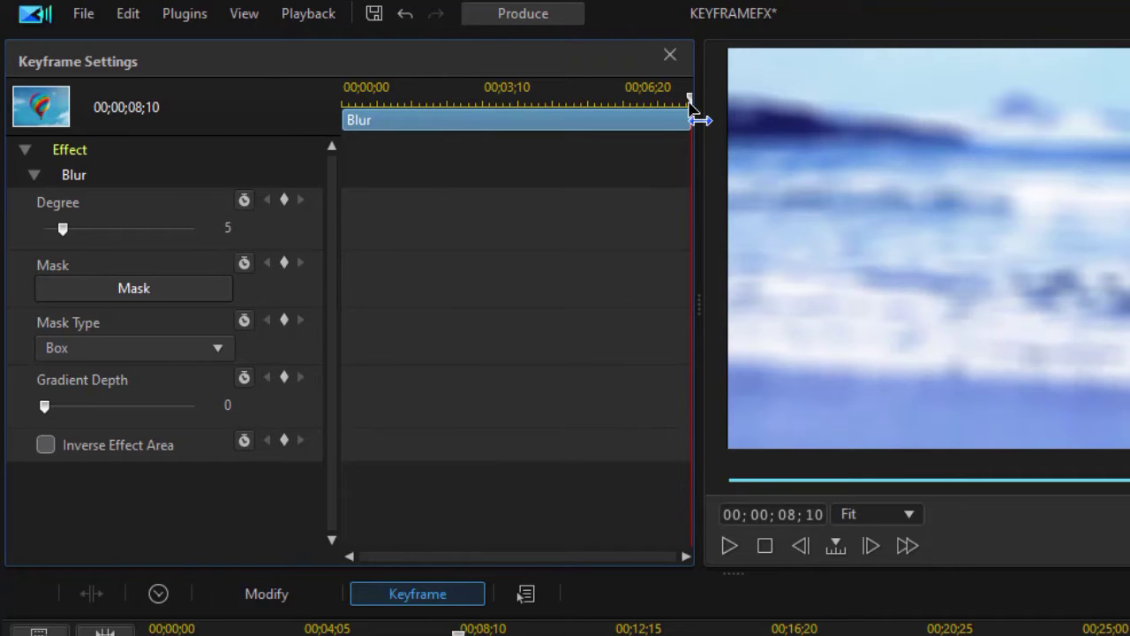
drag(694, 99, 407, 99)
drag(350, 177, 290, 209)
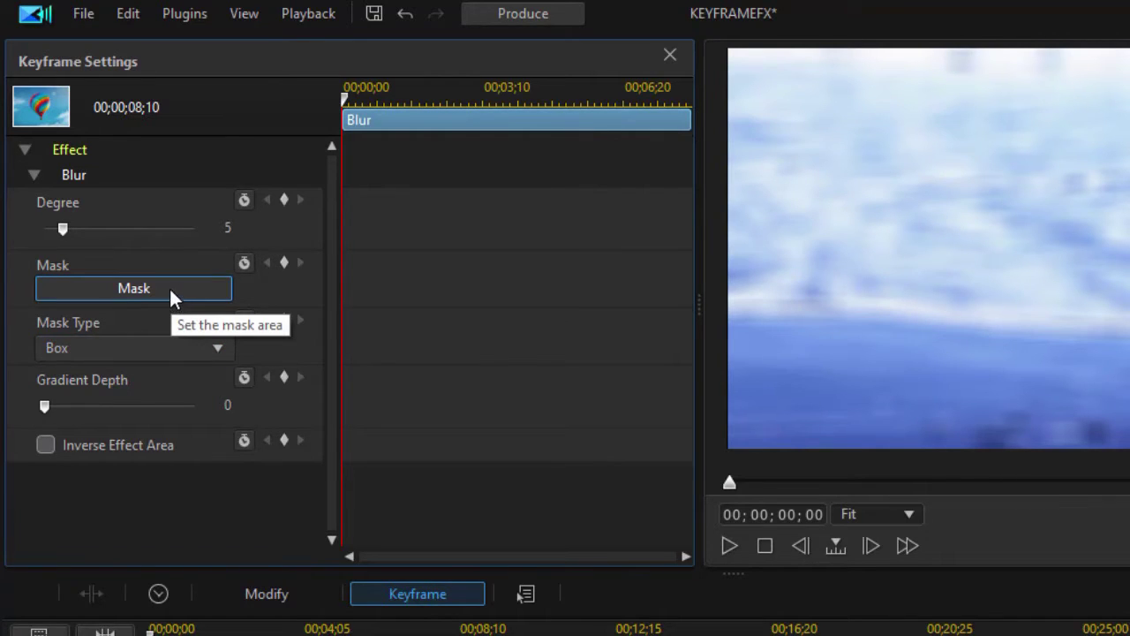
Set the Blur effect's mask type to Box at its start and check the mask area without resizing it
click(218, 346)
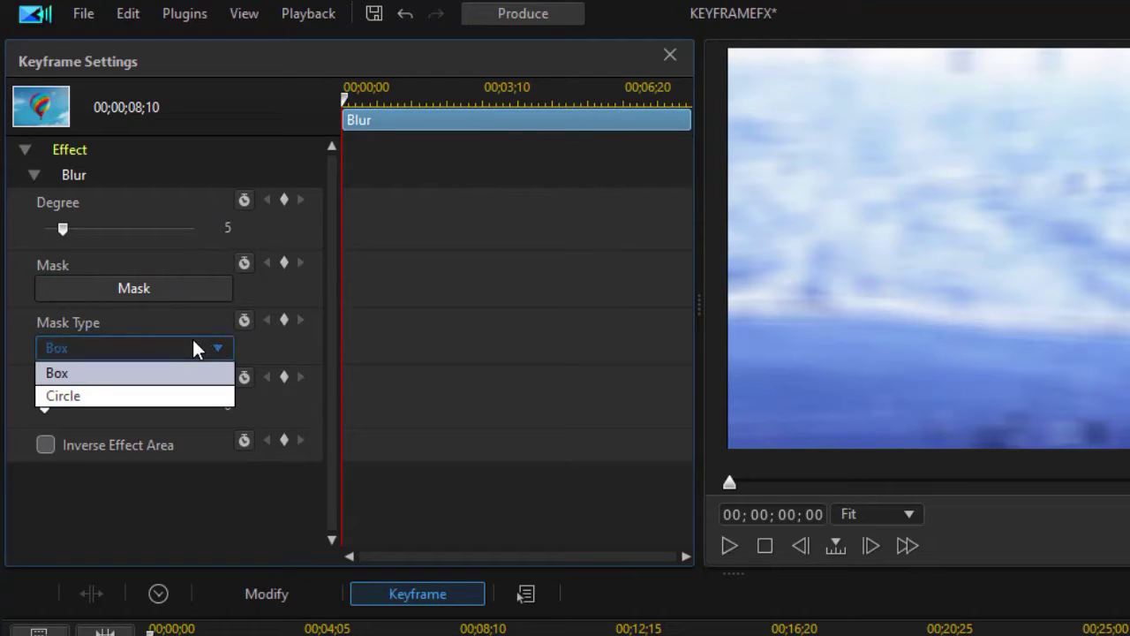
click(189, 336)
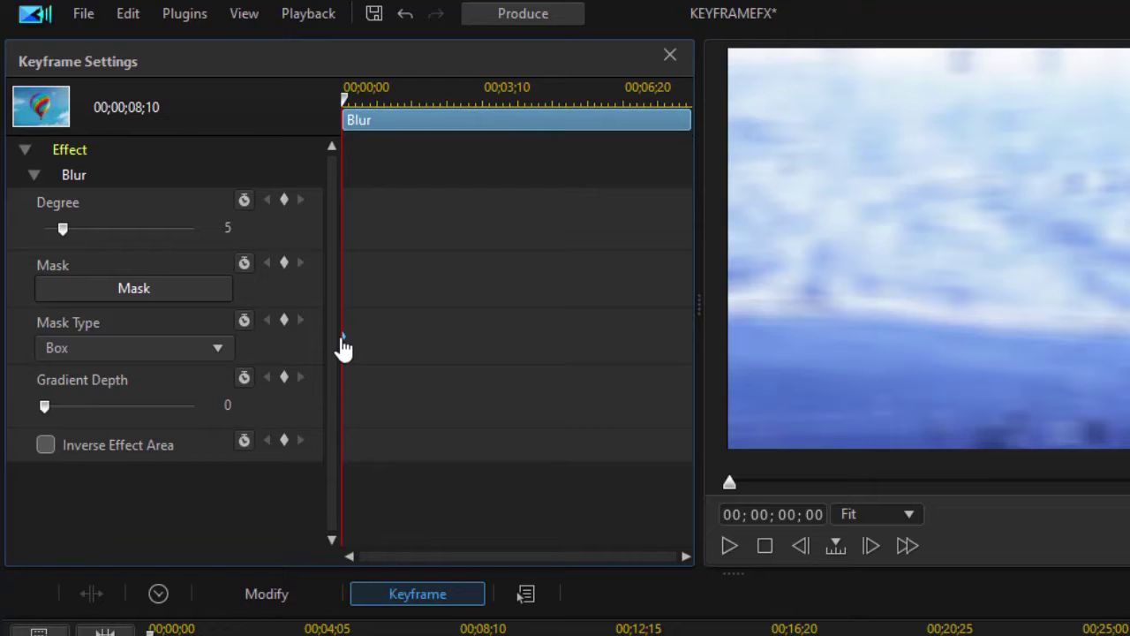
click(165, 289)
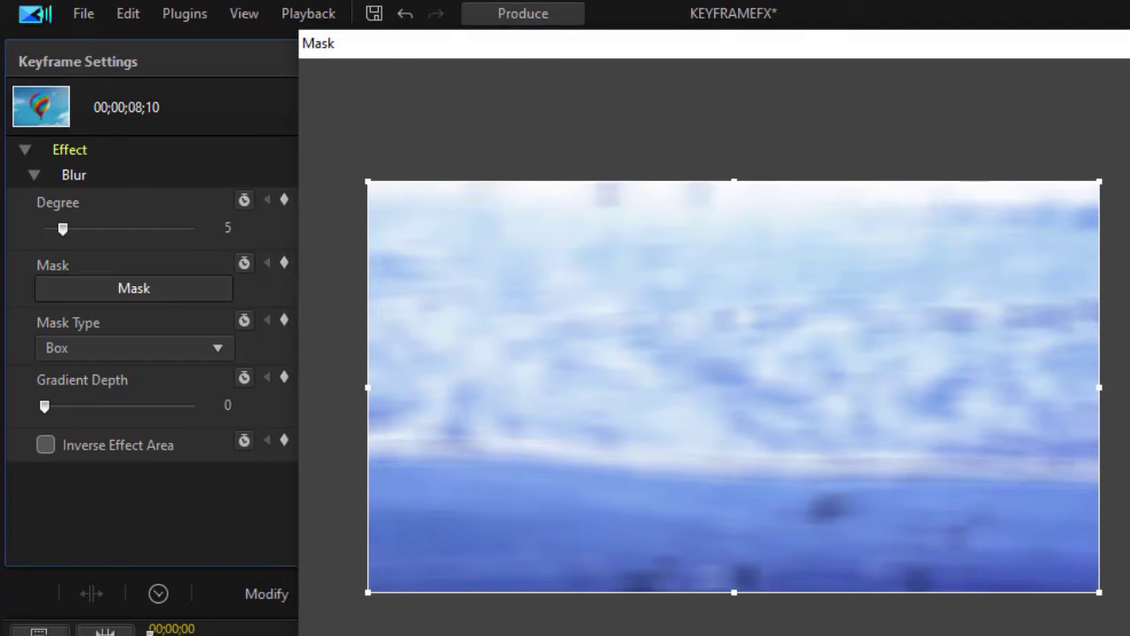
key(Return)
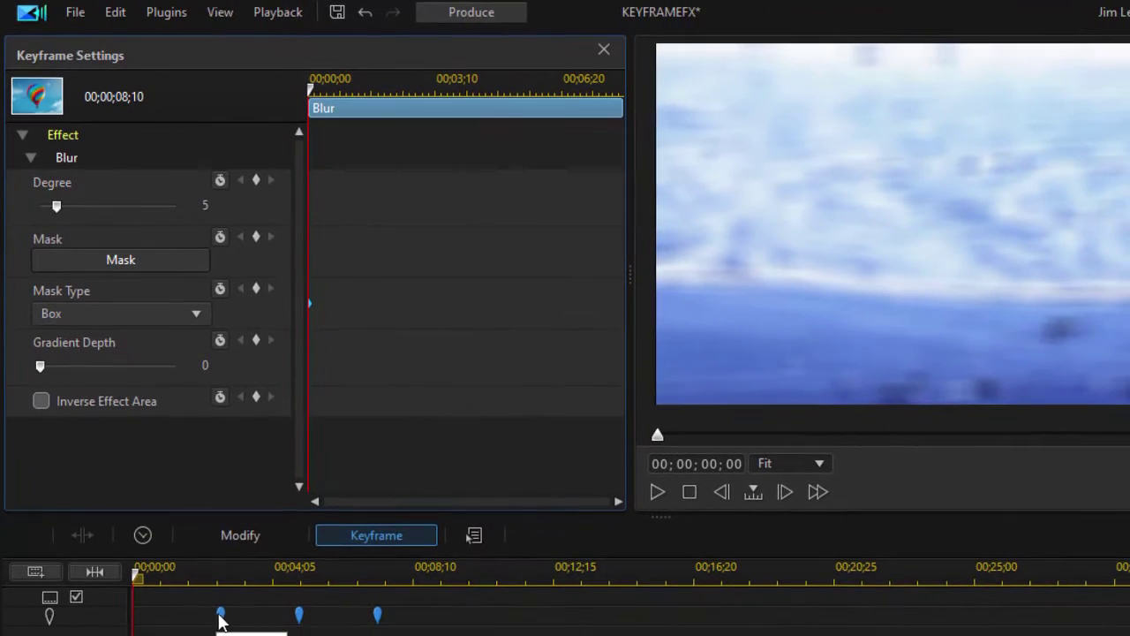
Add Mask keyframes to the Blur effect at the first timeline marker (00;00;02;19) and at the effect's start
click(221, 615)
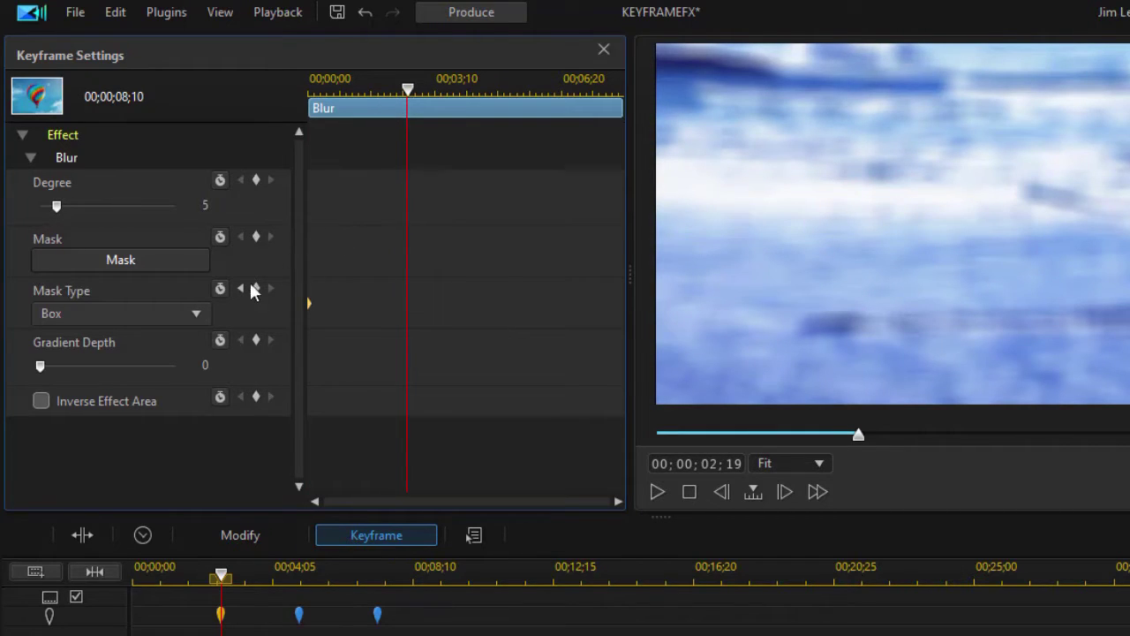
click(256, 233)
drag(408, 89, 295, 139)
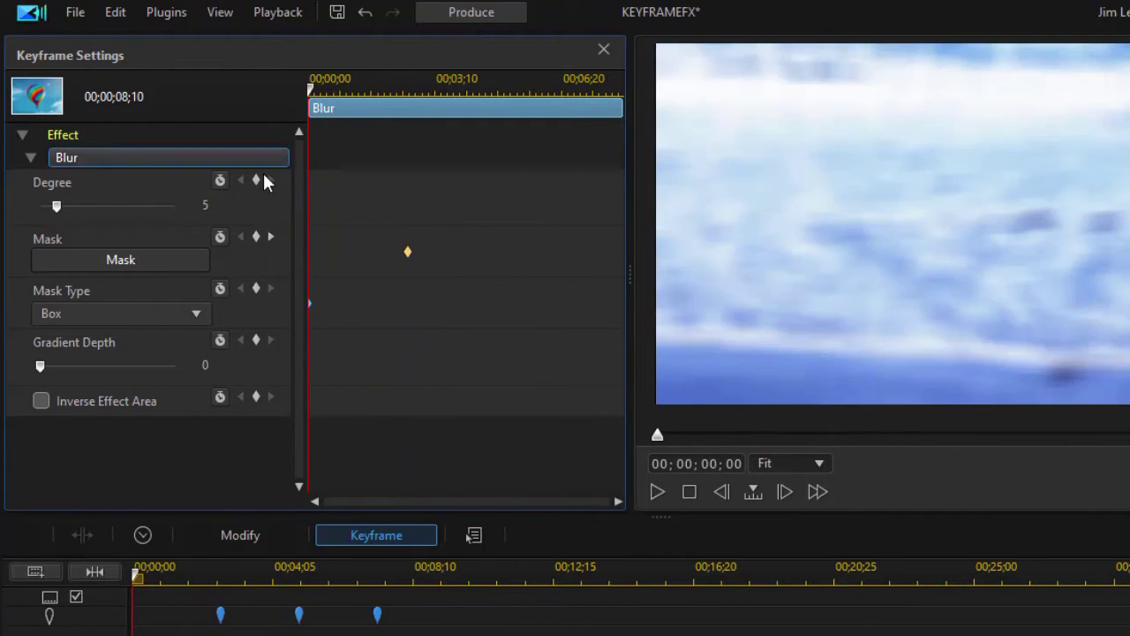
click(256, 237)
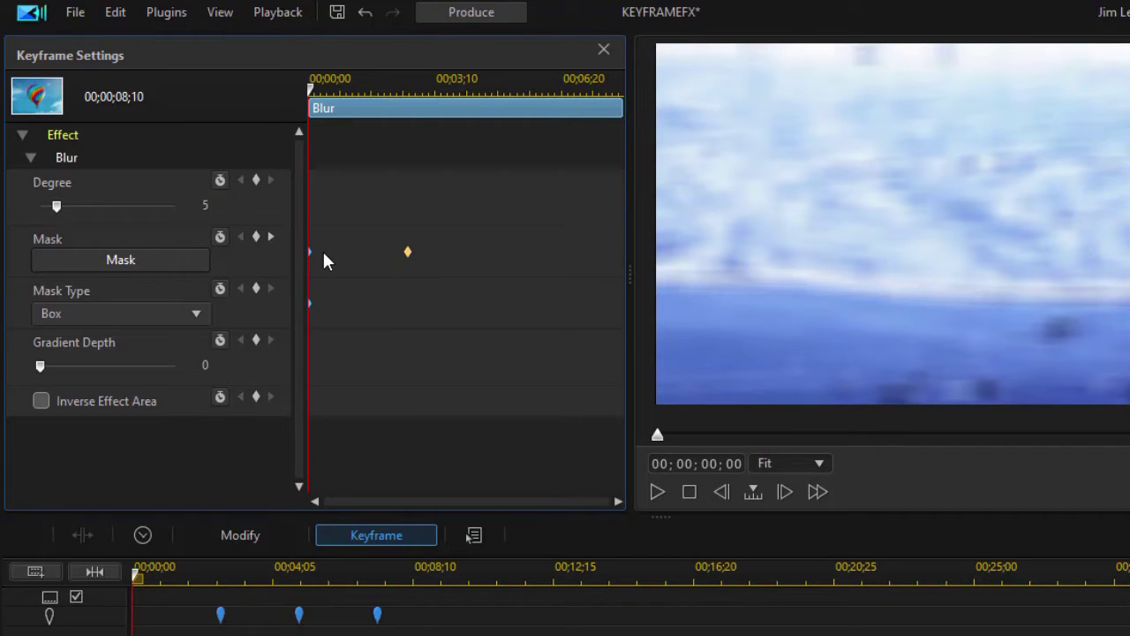
Add Mask keyframes at the second and third timeline markers, 00;00;04;29 and 00;00;07;09
drag(312, 91, 424, 141)
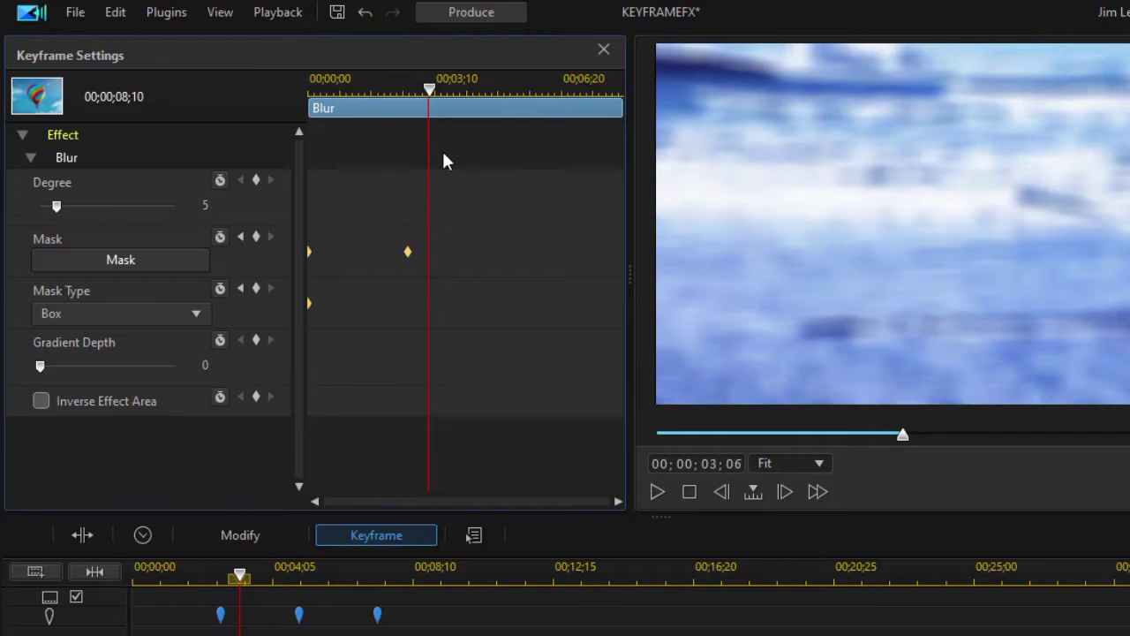
click(300, 616)
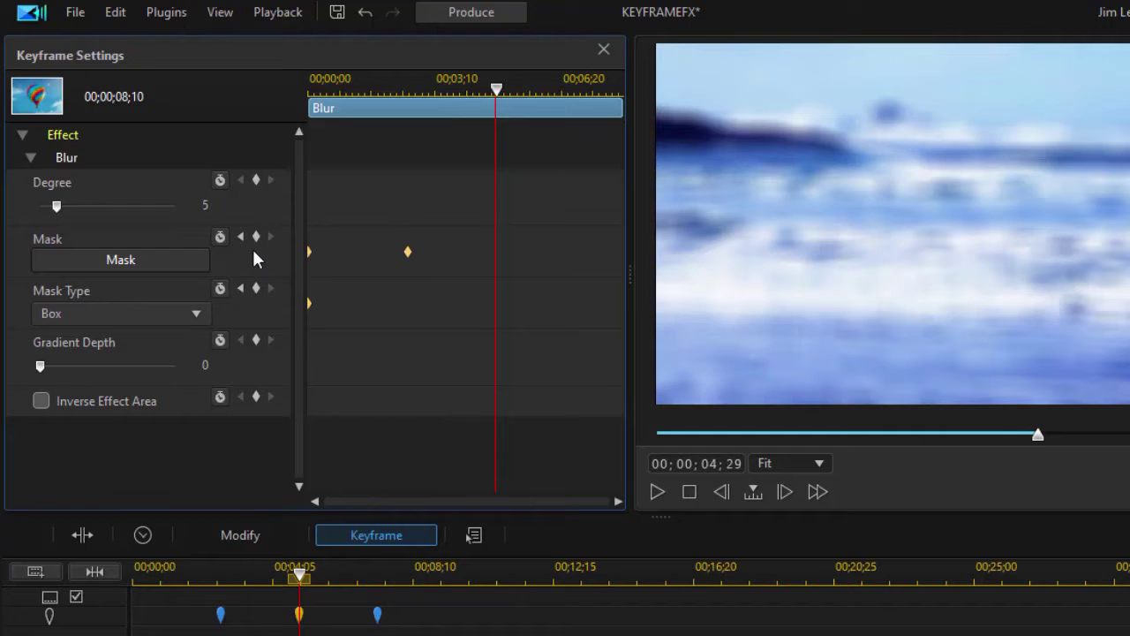
click(256, 237)
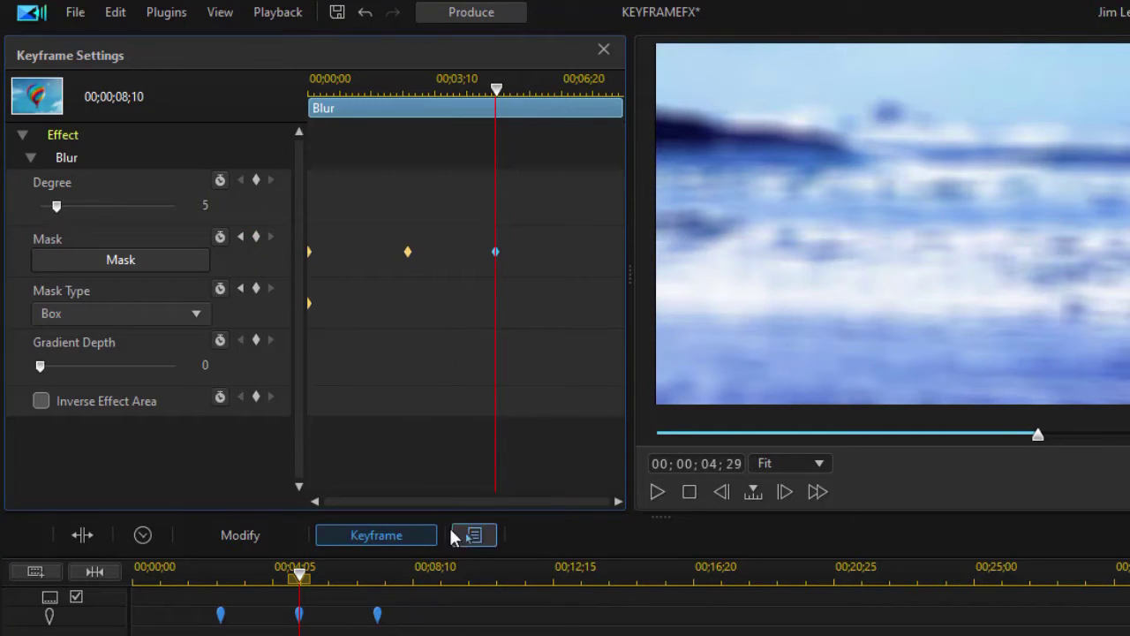
click(378, 616)
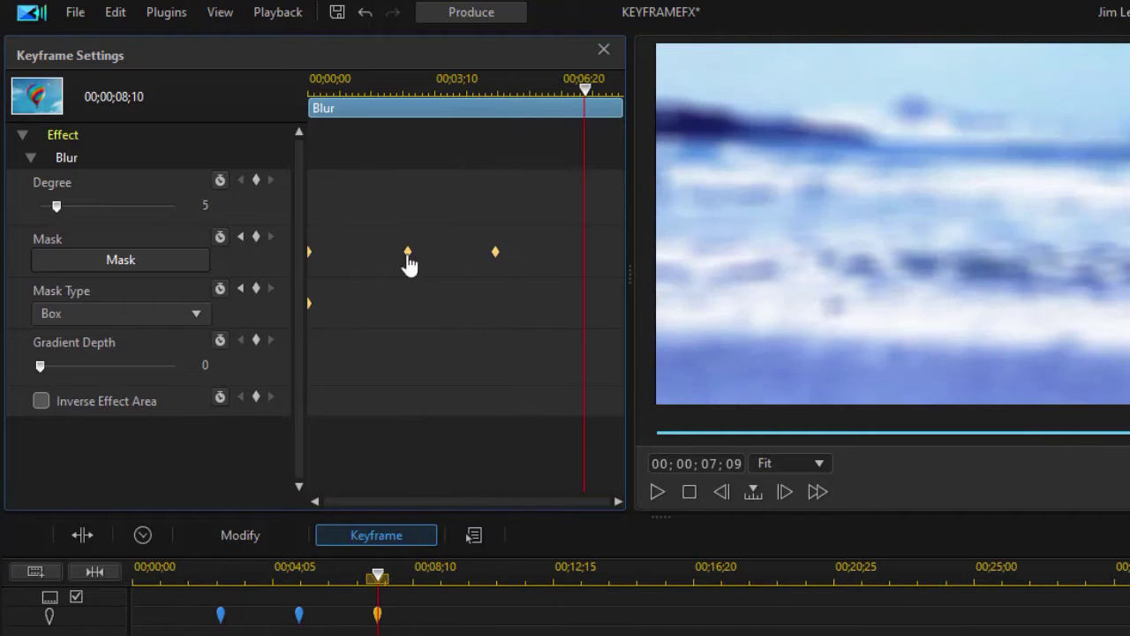
click(256, 238)
At the first marker's Mask keyframe, raise the mask's lower edge to exclude a bit over the bottom quarter of the frame
click(240, 237)
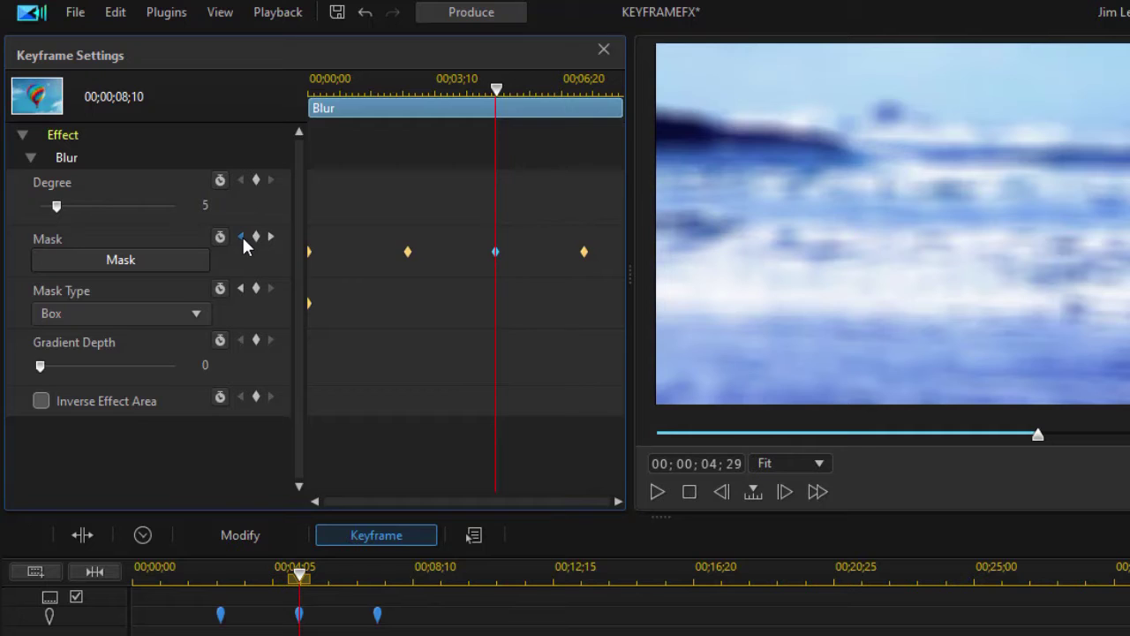
click(241, 236)
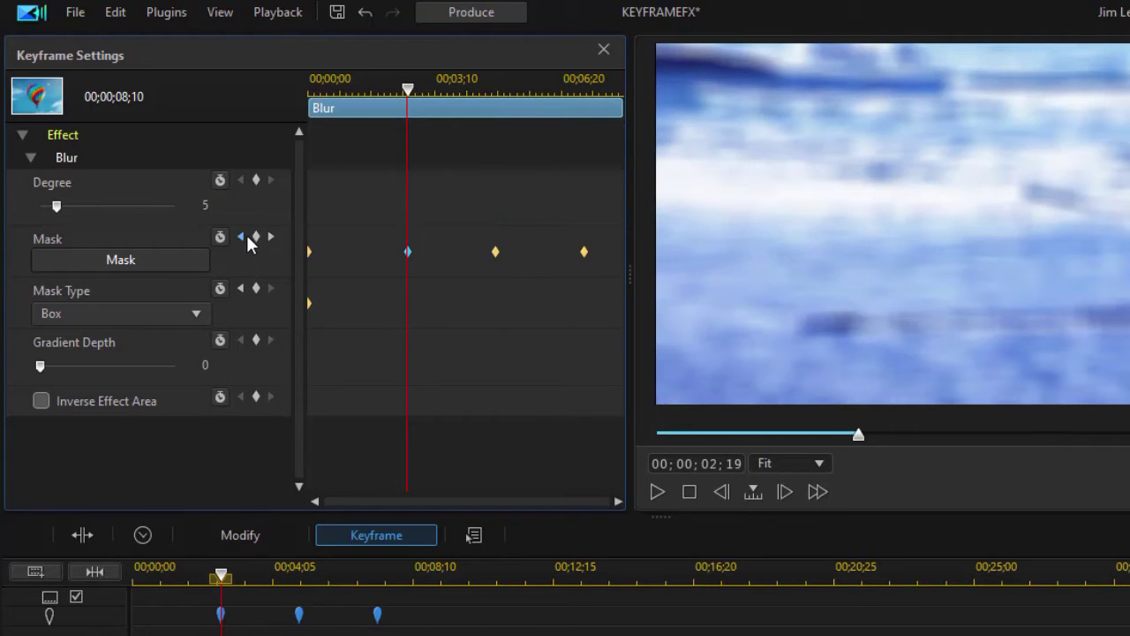
click(168, 255)
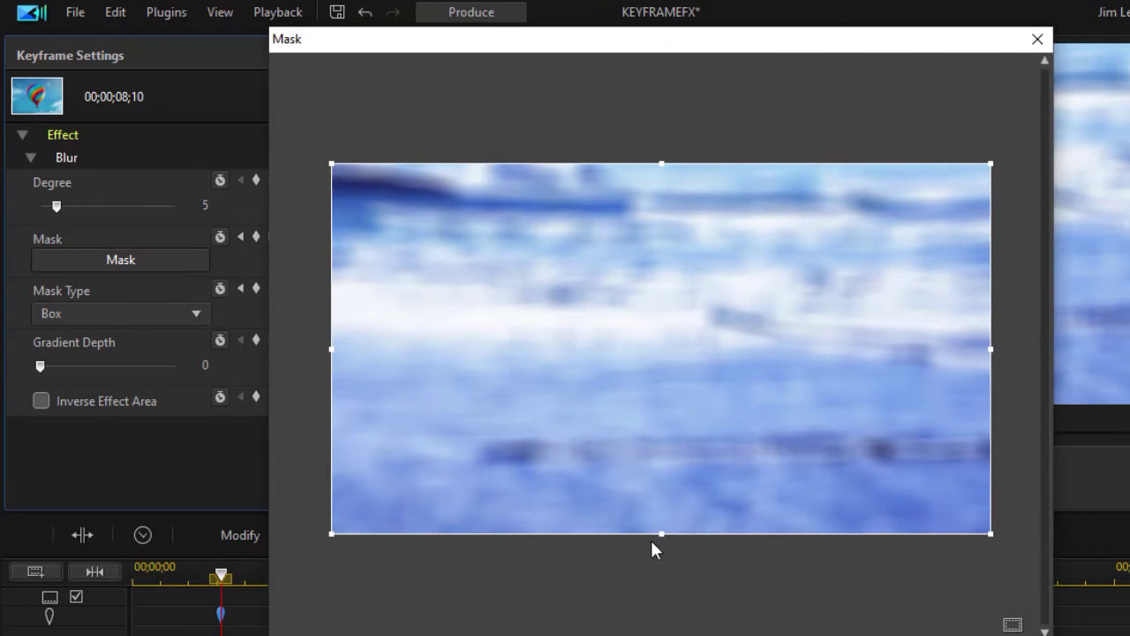
drag(662, 533, 671, 427)
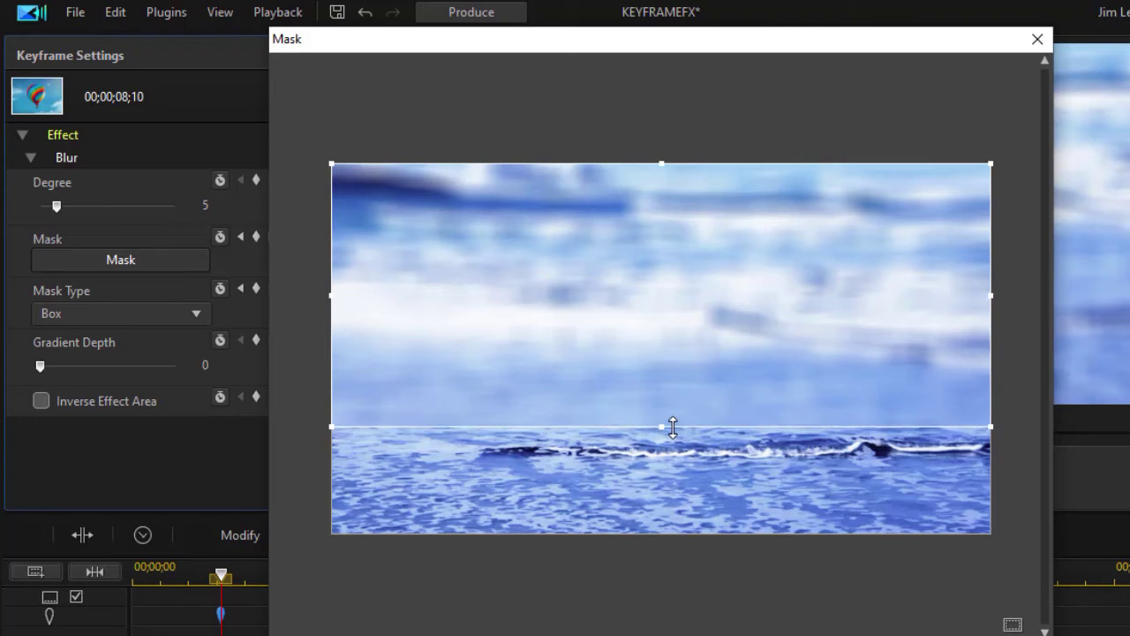
click(848, 634)
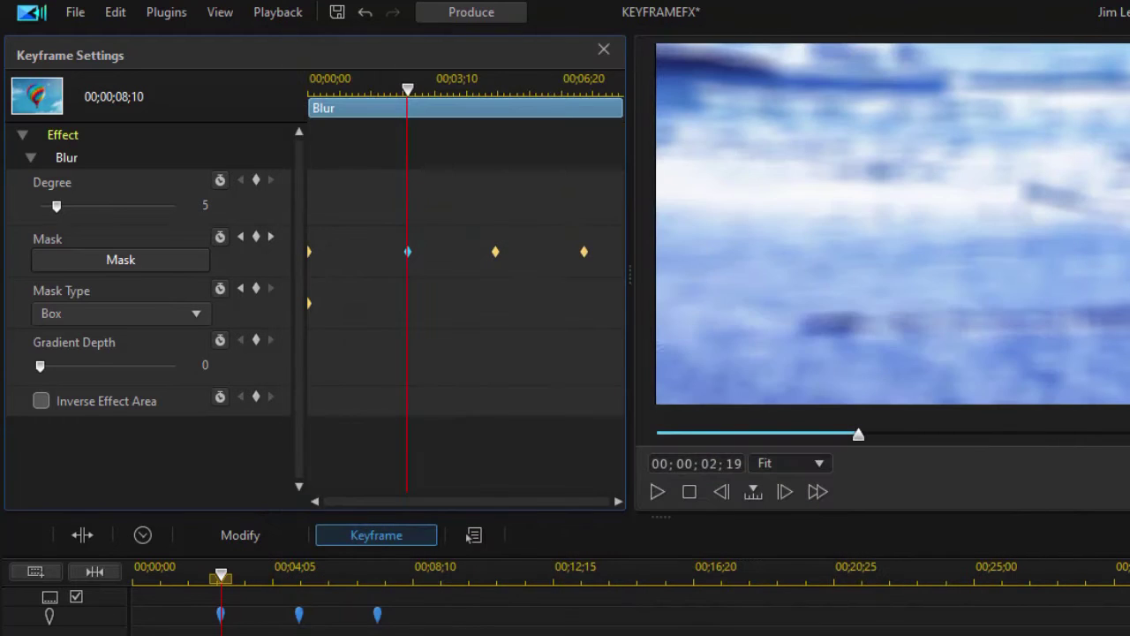
At the second marker's Mask keyframe, raise the mask's lower edge to about the middle of the frame
click(270, 236)
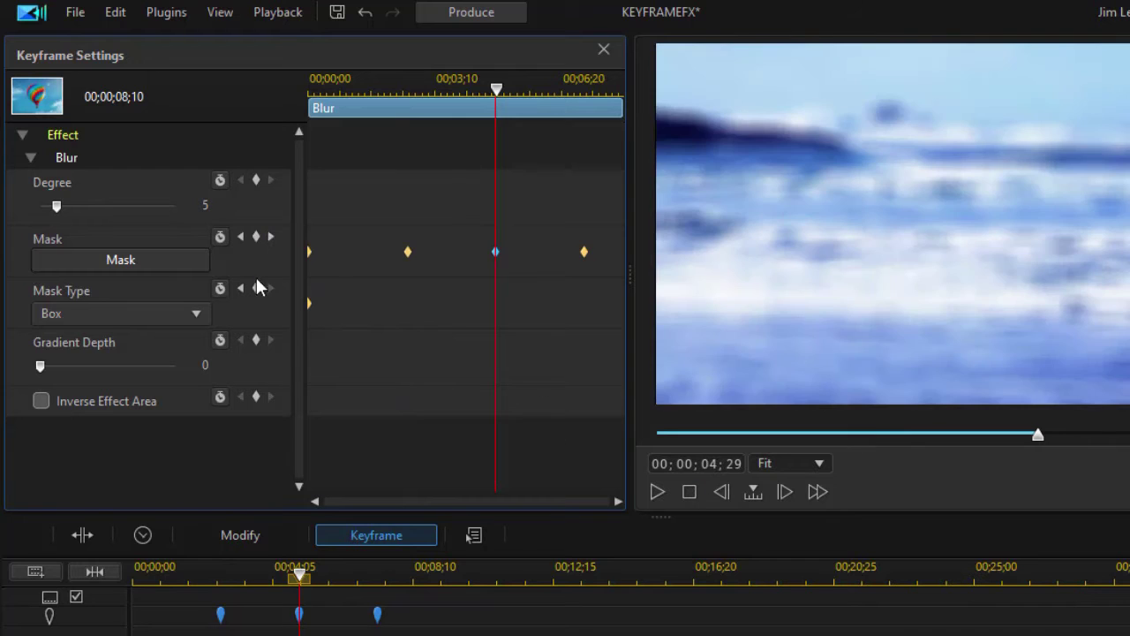
click(196, 257)
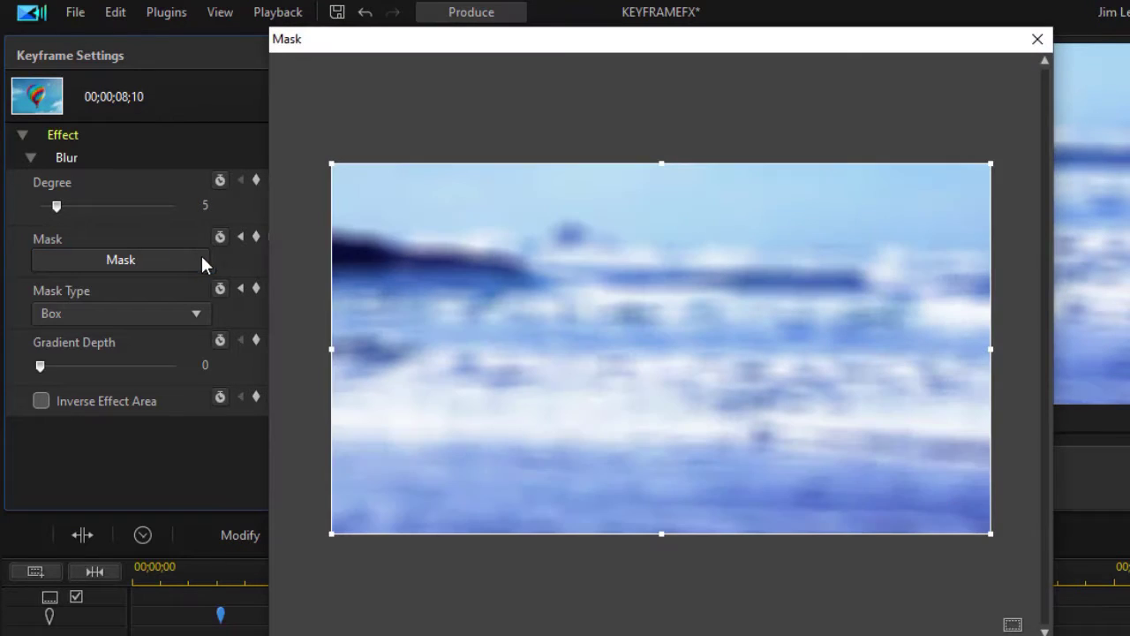
drag(661, 533, 656, 338)
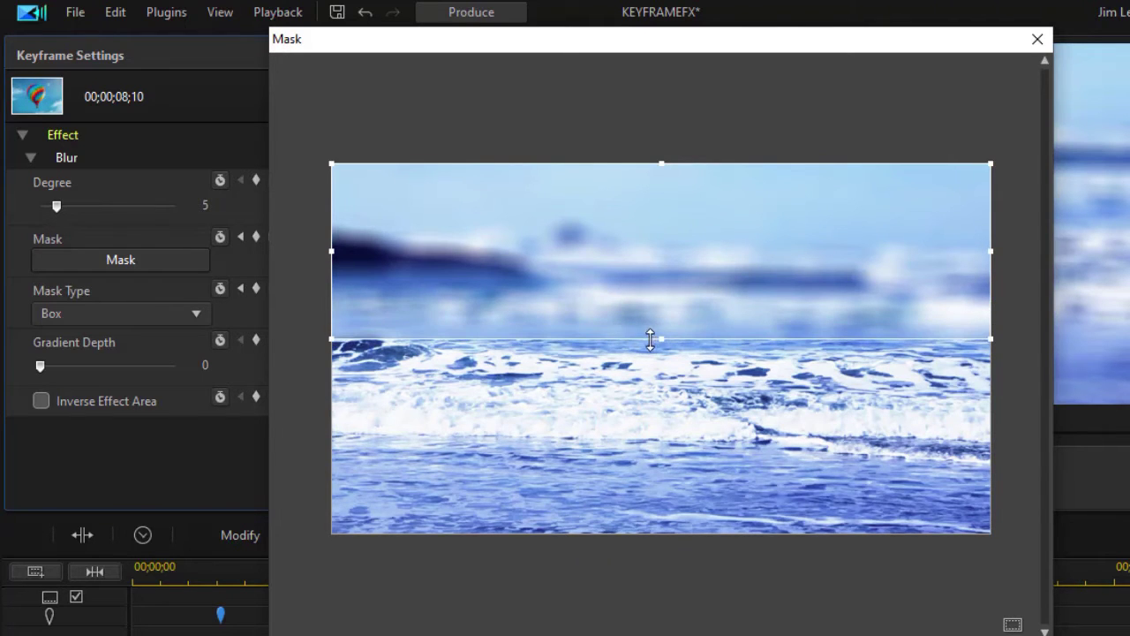
click(657, 635)
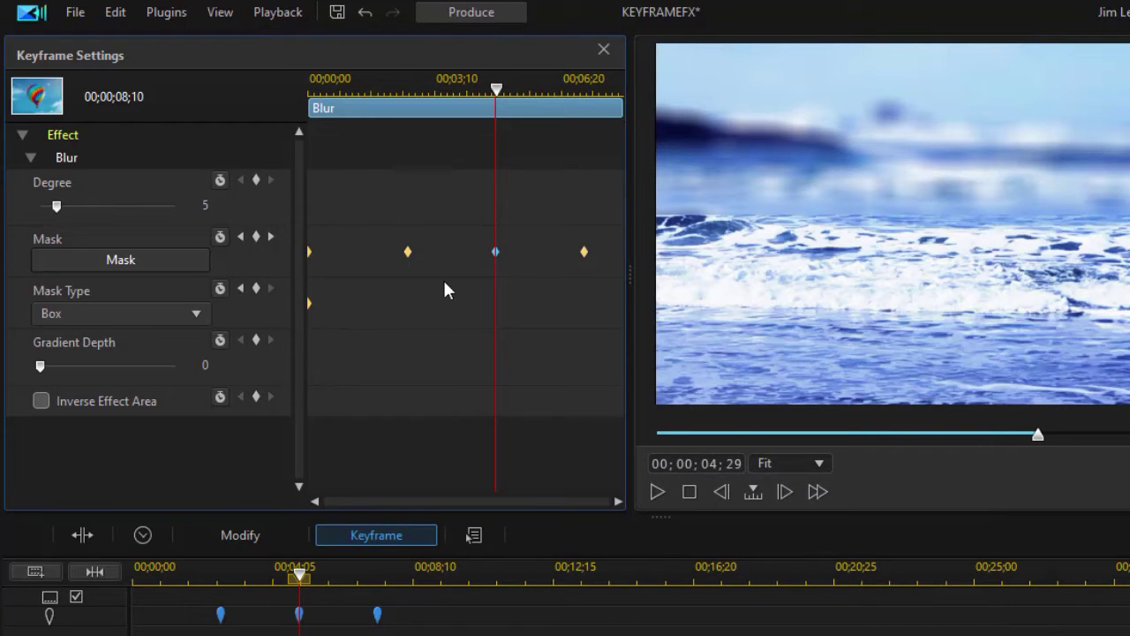
At the third marker's Mask keyframe, collapse the mask to the frame's upper edge, and trim the Blur effect to 00;00;07;16
click(271, 236)
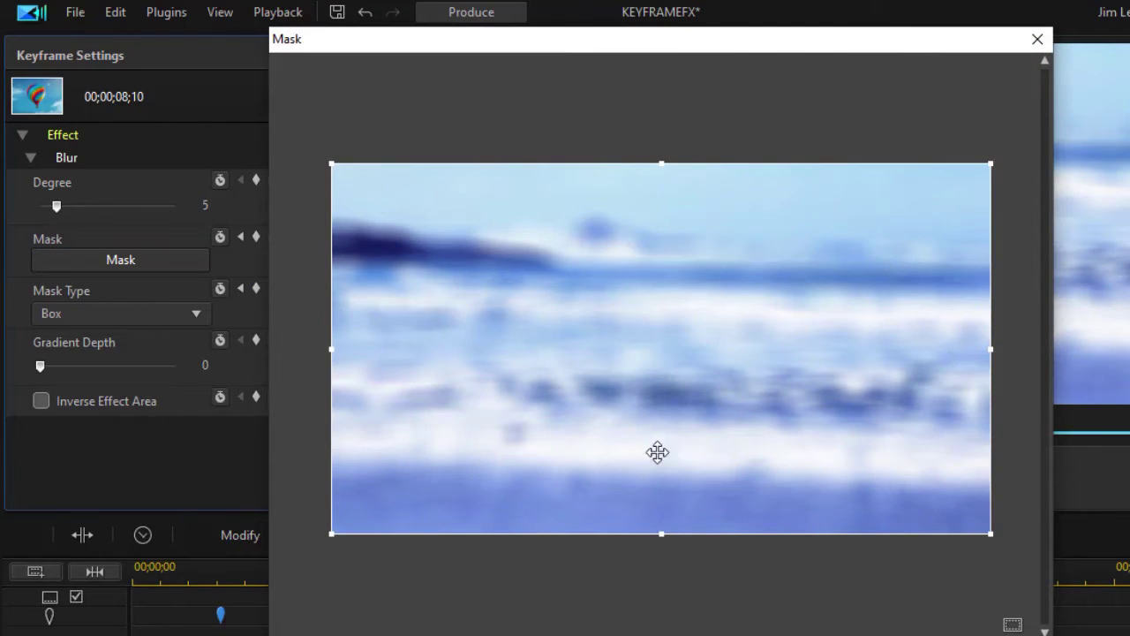
drag(661, 532, 644, 174)
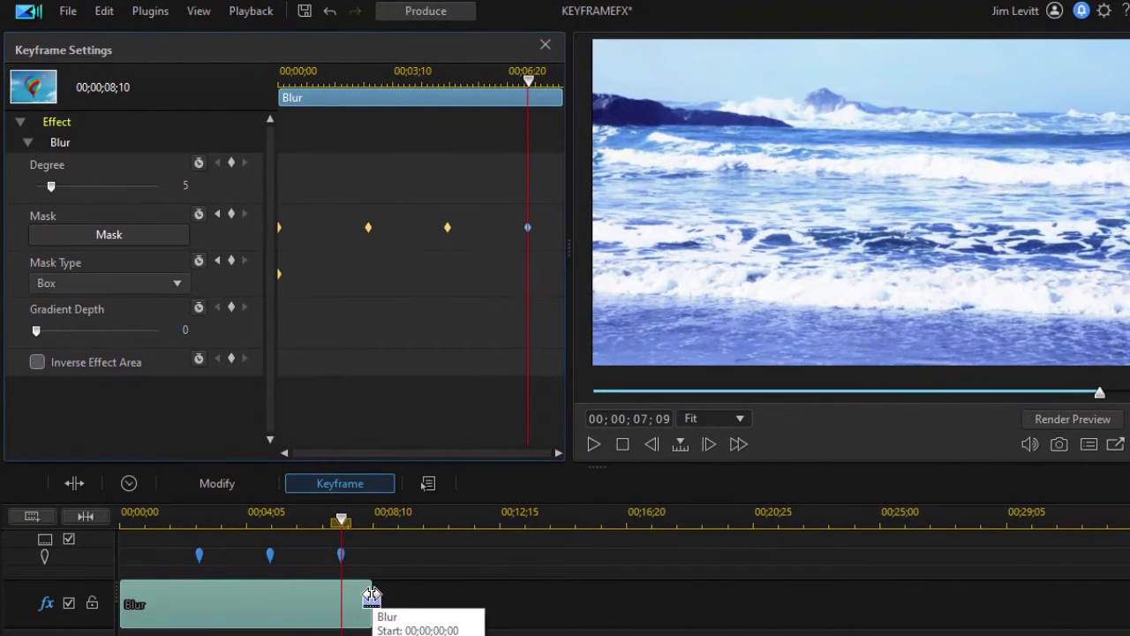
drag(389, 623, 348, 600)
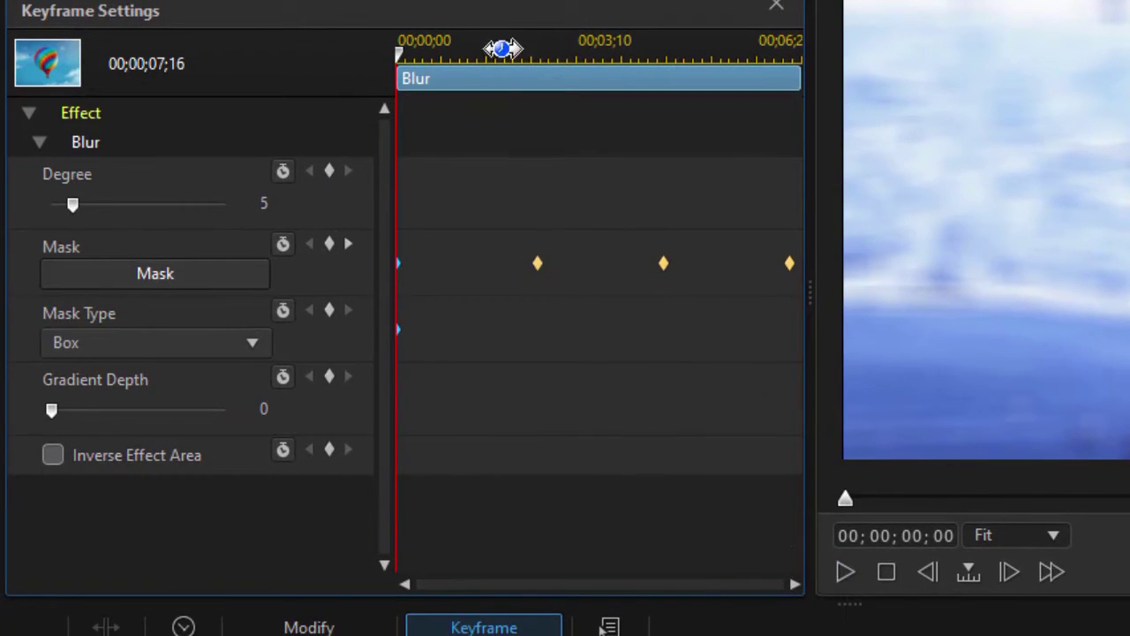
Add a Mask keyframe a few frames before the first marker's keyframe and make it duplicate the previous keyframe
drag(512, 46, 586, 56)
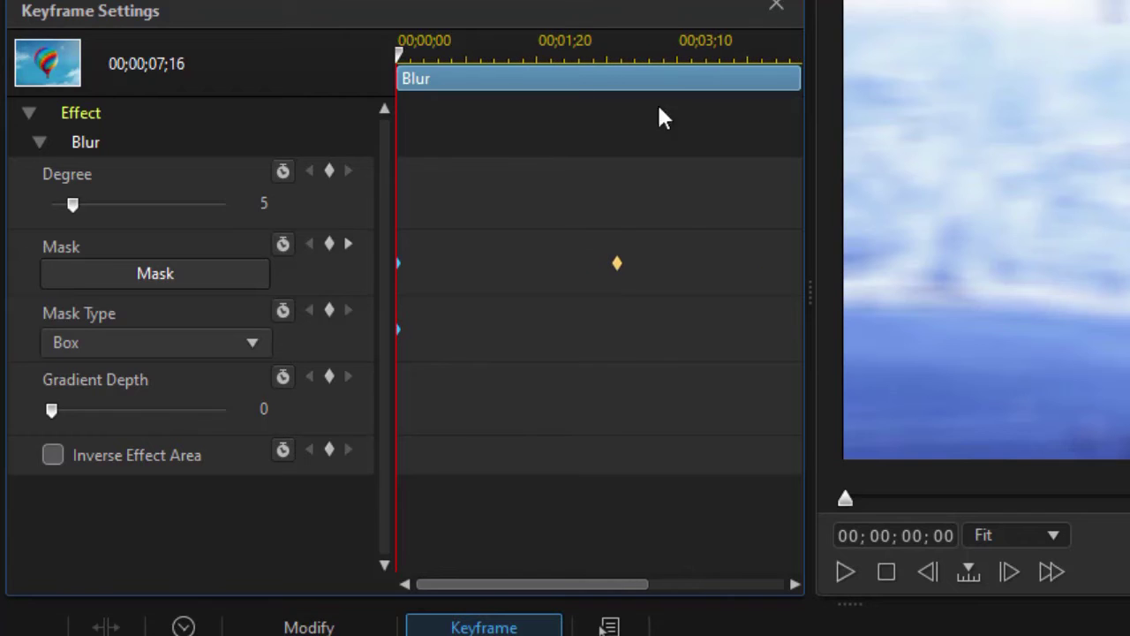
drag(808, 287, 1105, 271)
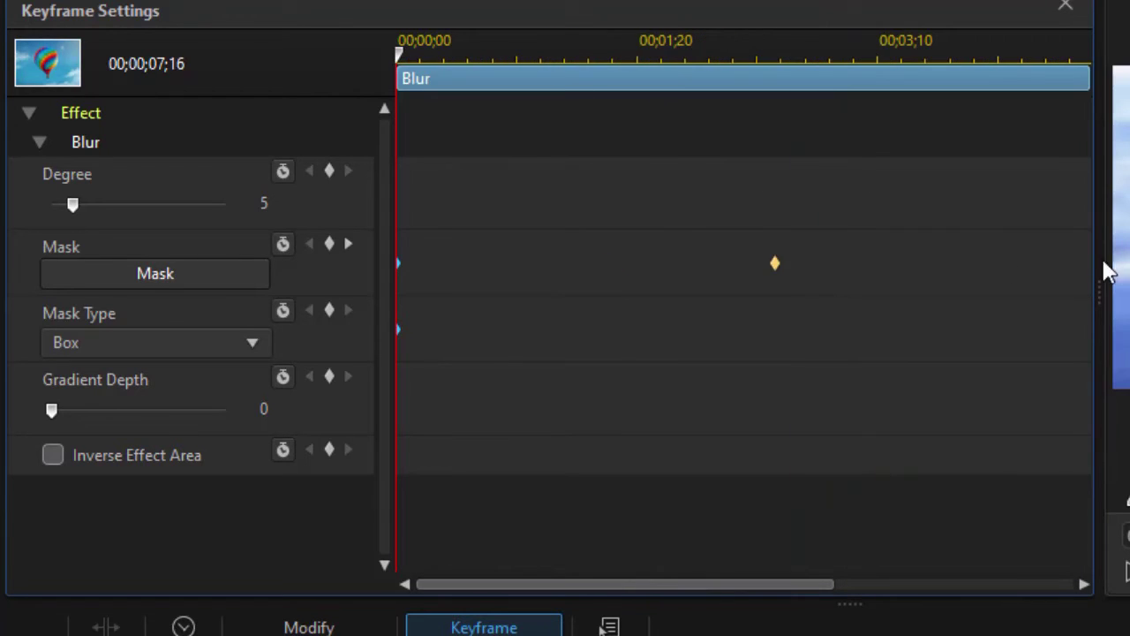
click(753, 62)
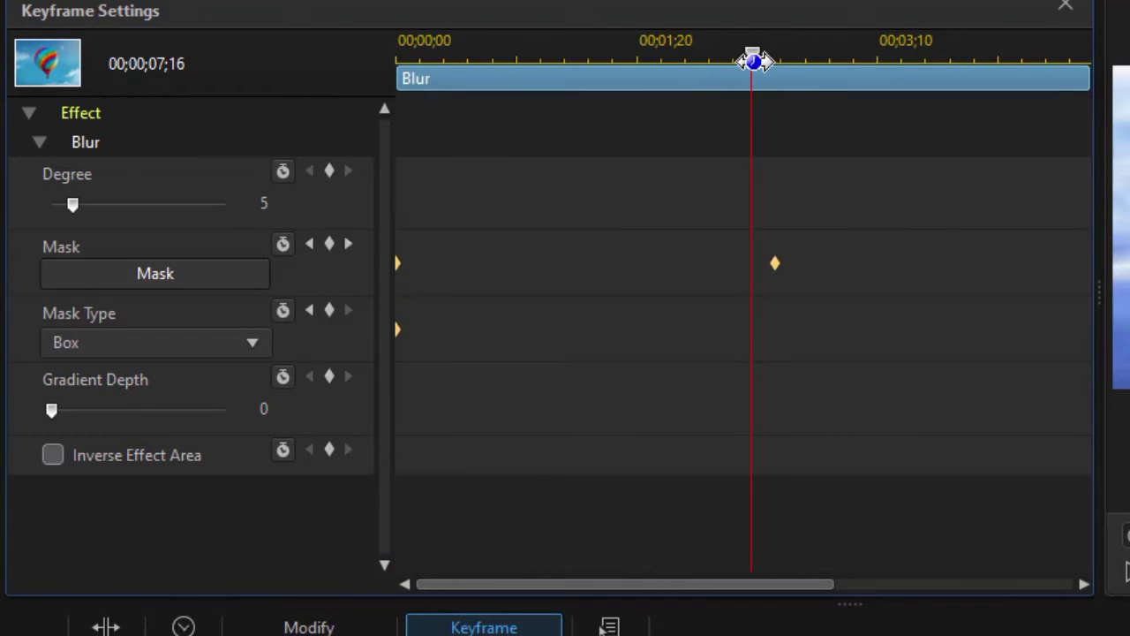
click(336, 242)
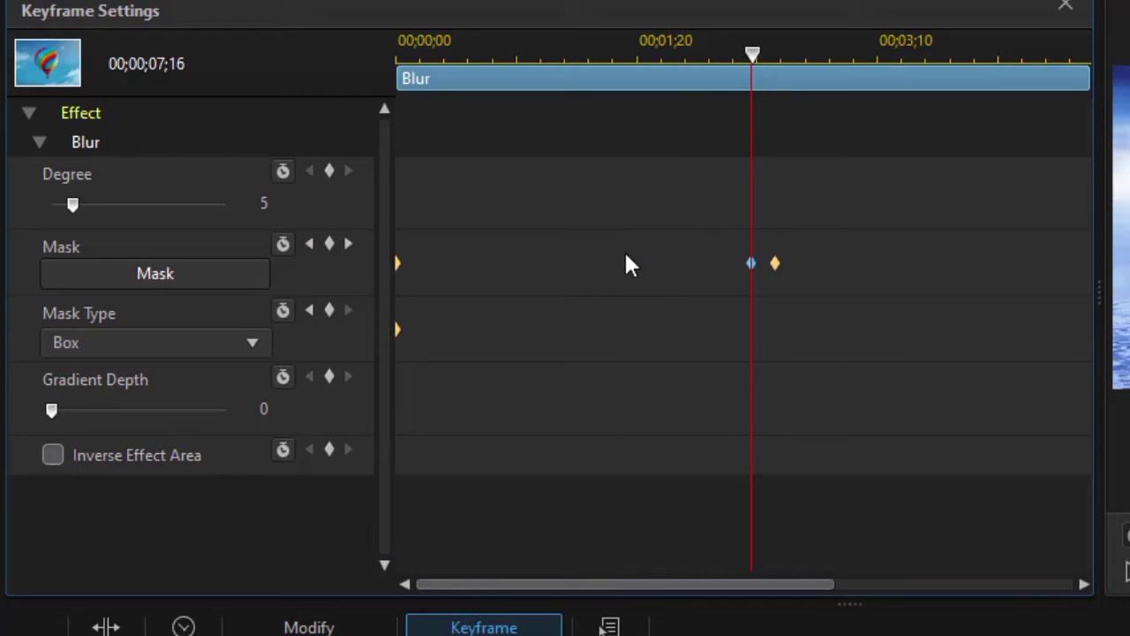
right_click(750, 264)
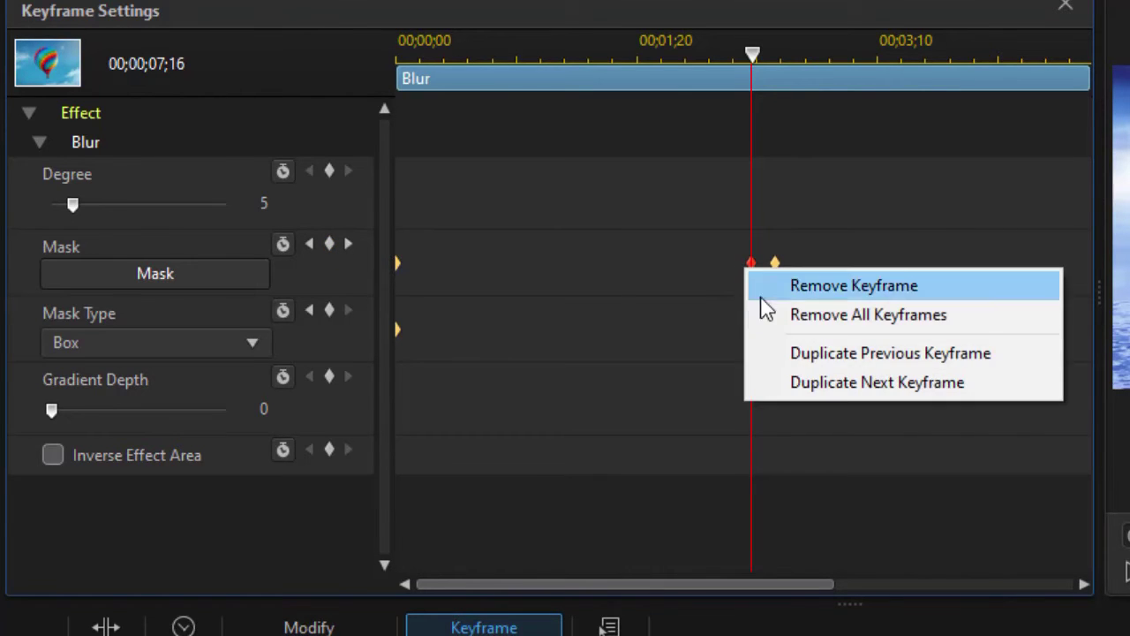
click(784, 353)
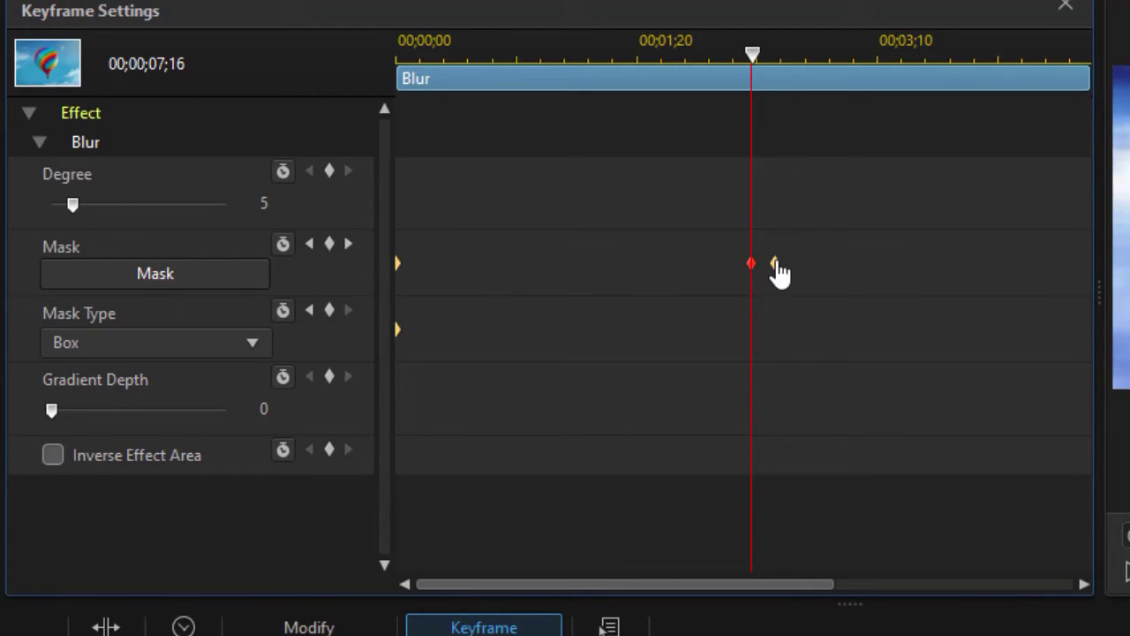
Add a Mask keyframe a few frames before the second marker's keyframe and make it duplicate the previous keyframe
drag(760, 583, 918, 585)
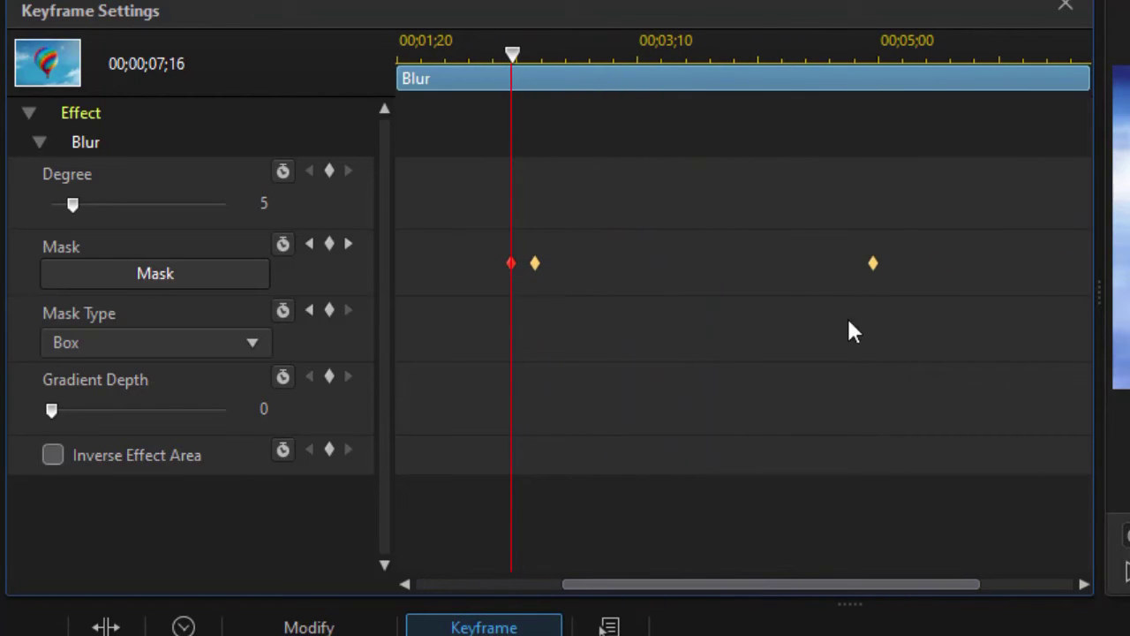
click(849, 62)
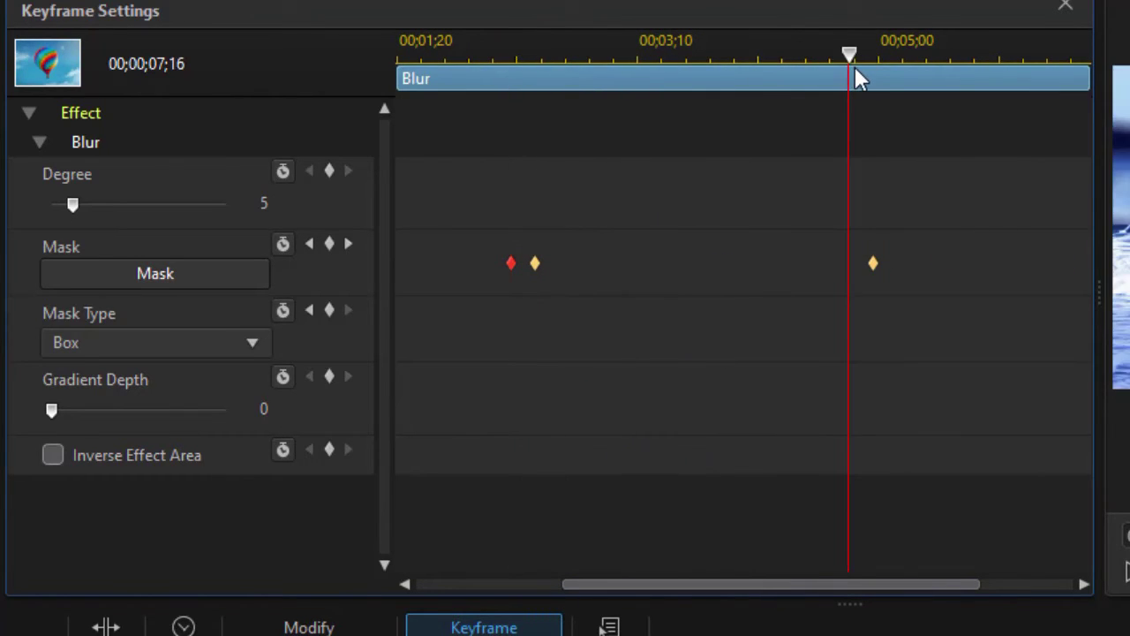
drag(849, 55, 856, 55)
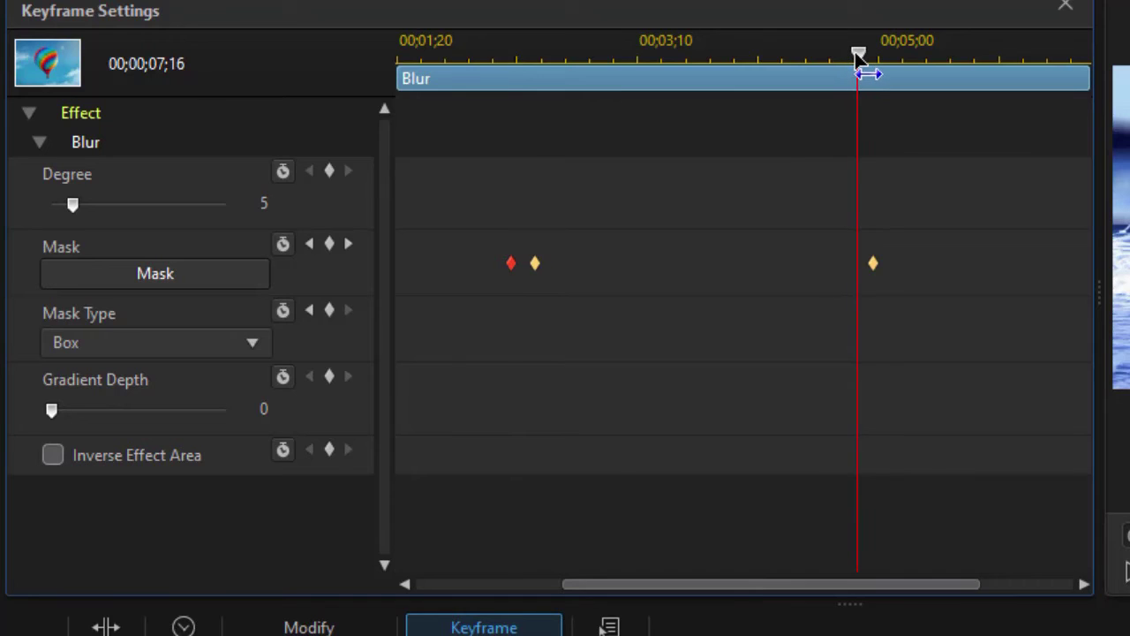
click(328, 244)
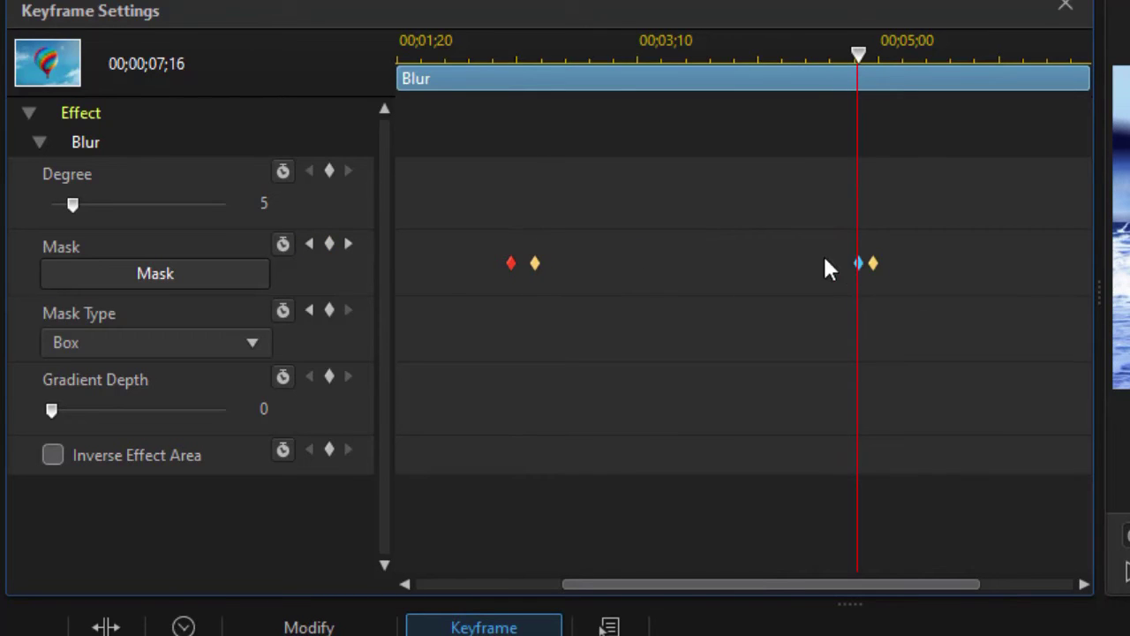
right_click(858, 265)
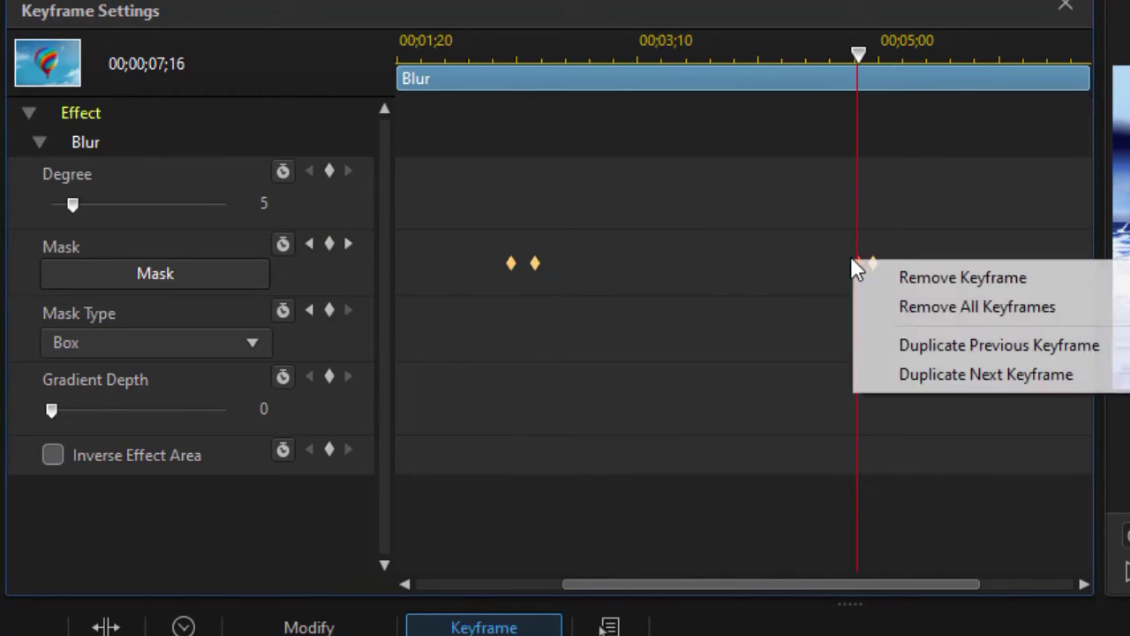
click(930, 345)
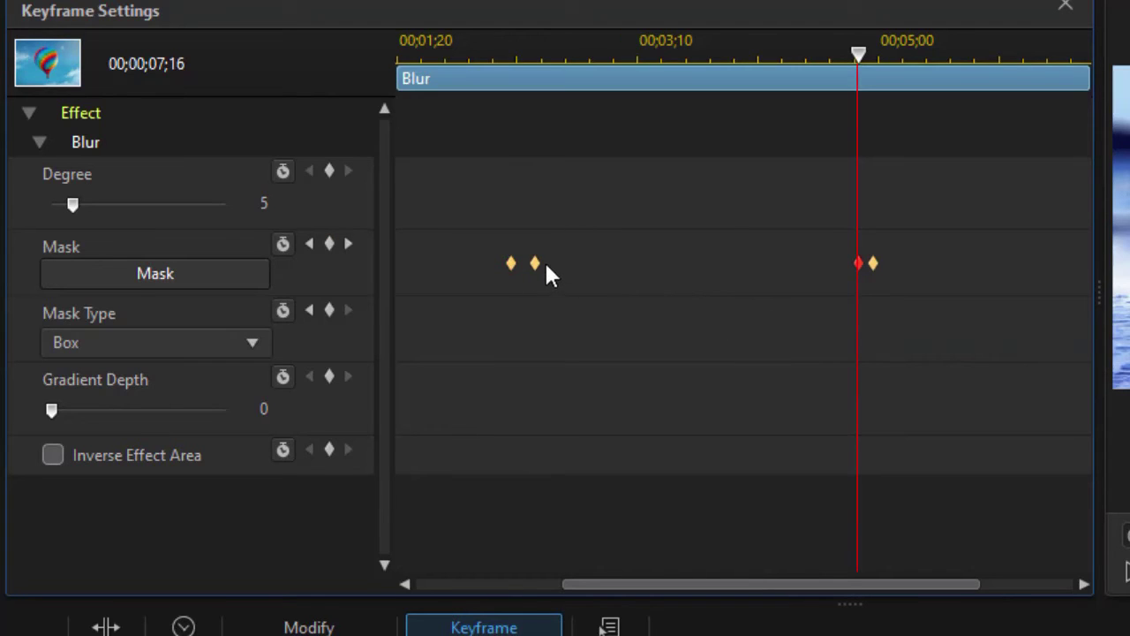
Add a Mask keyframe a few frames before the third marker's keyframe and make it duplicate the previous keyframe
drag(824, 583, 993, 558)
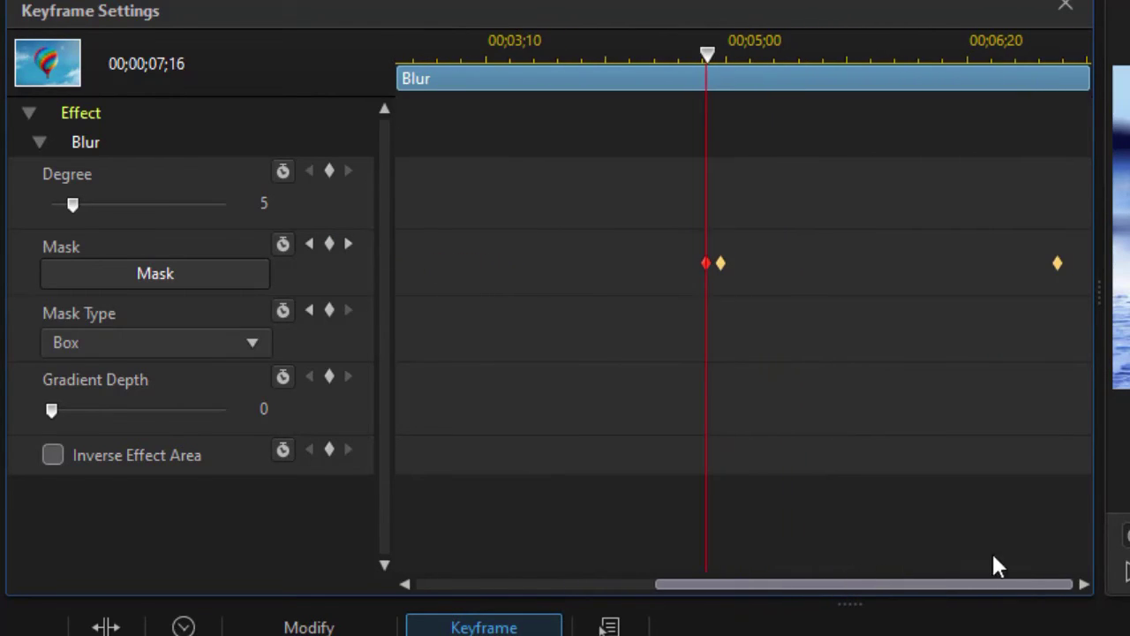
click(1038, 66)
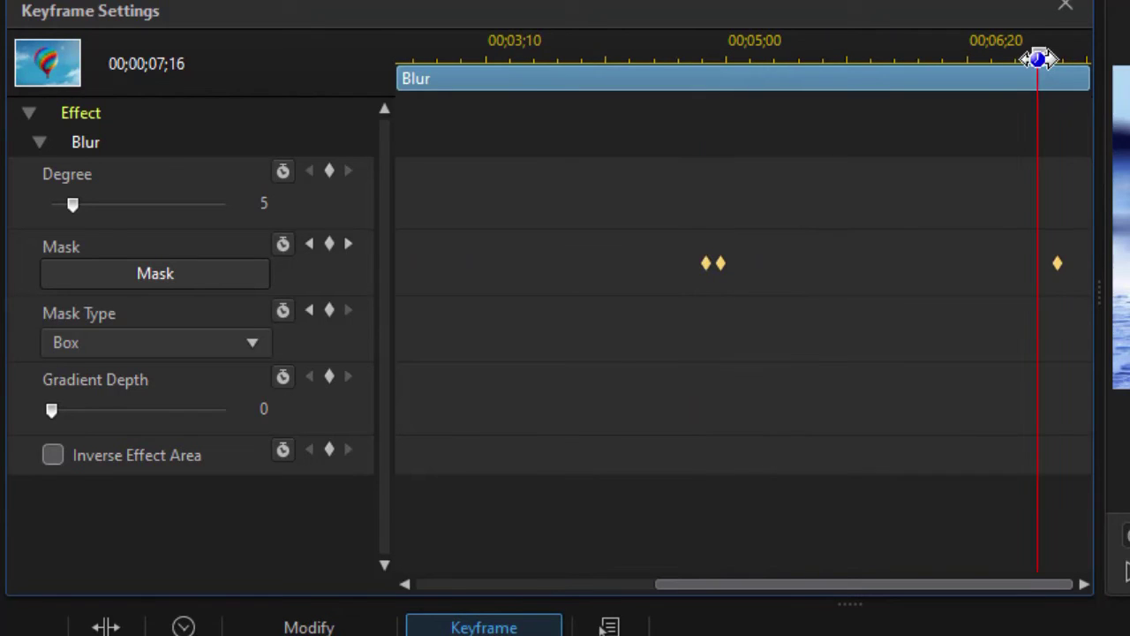
click(328, 243)
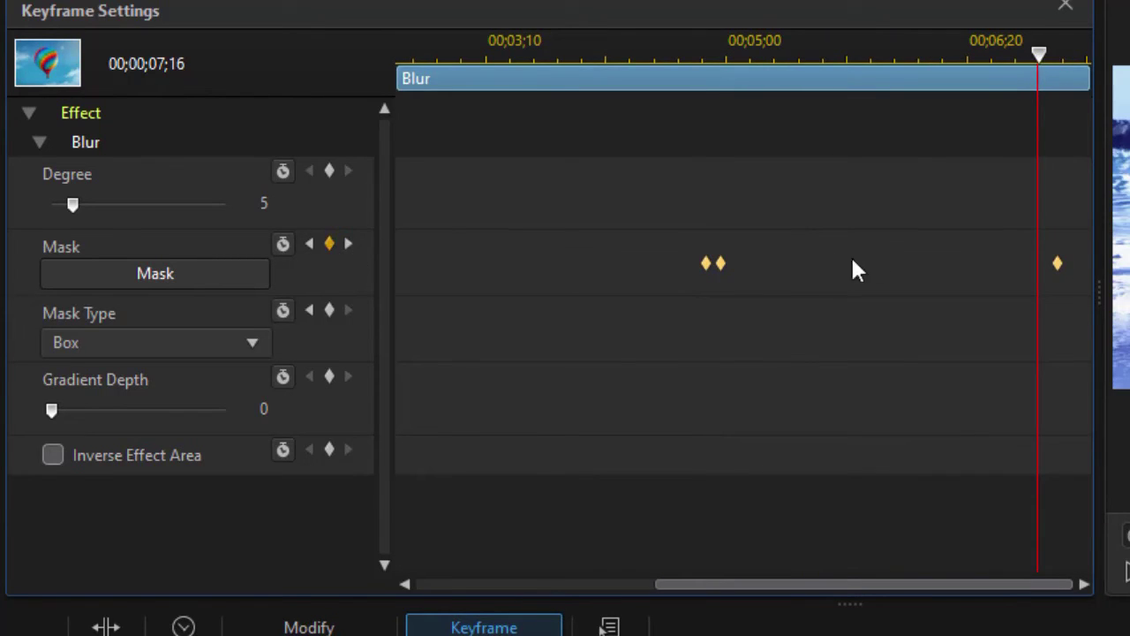
right_click(1035, 265)
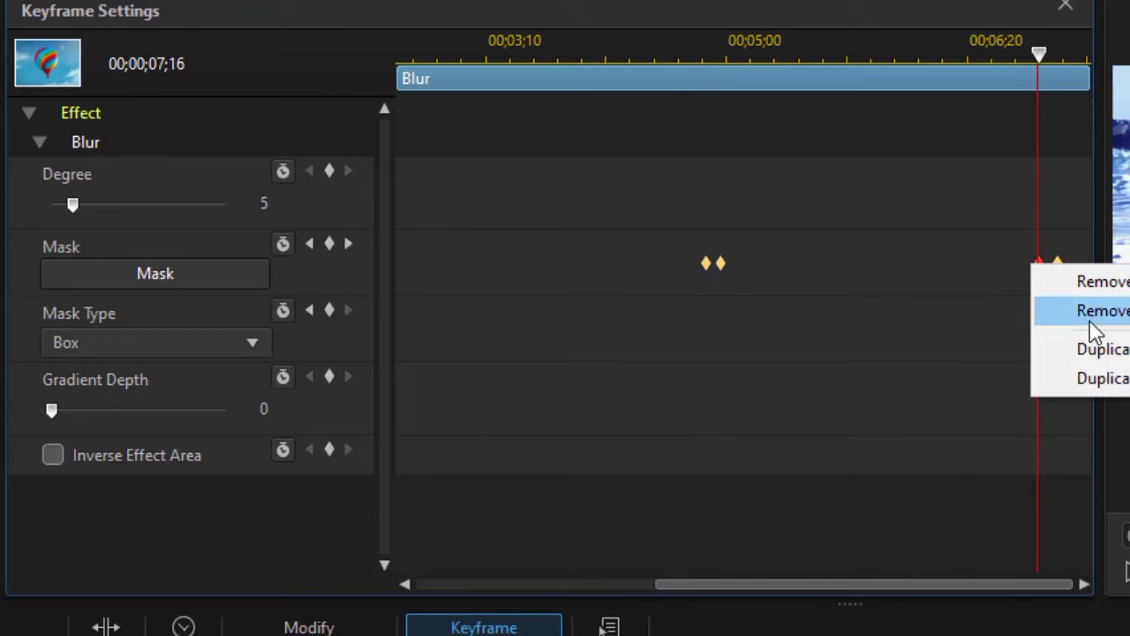
click(1112, 353)
drag(881, 584, 389, 598)
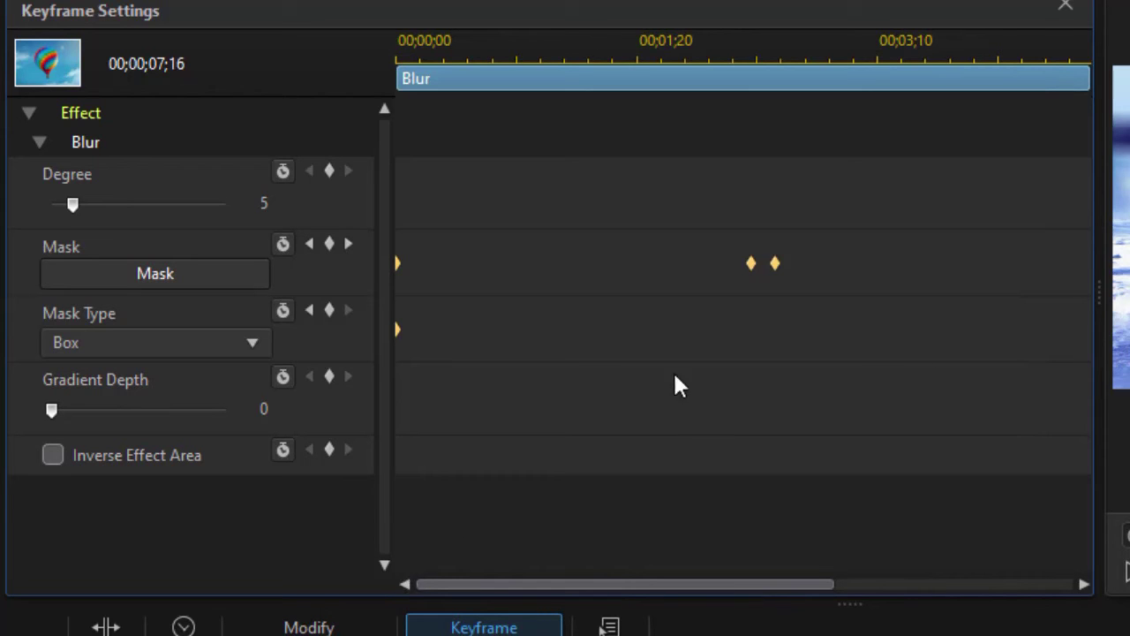
drag(1099, 292, 510, 385)
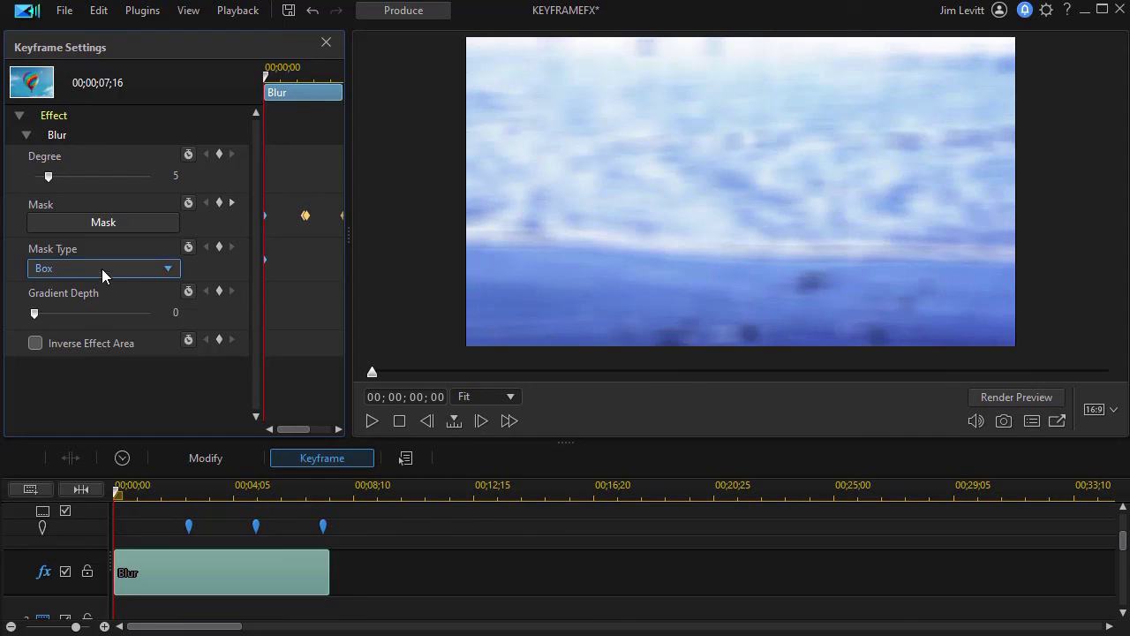
Inspect the clip beyond the Blur effect at 00;00;13;16 and the blur mask's lower edge at 00;00;04;17
click(503, 492)
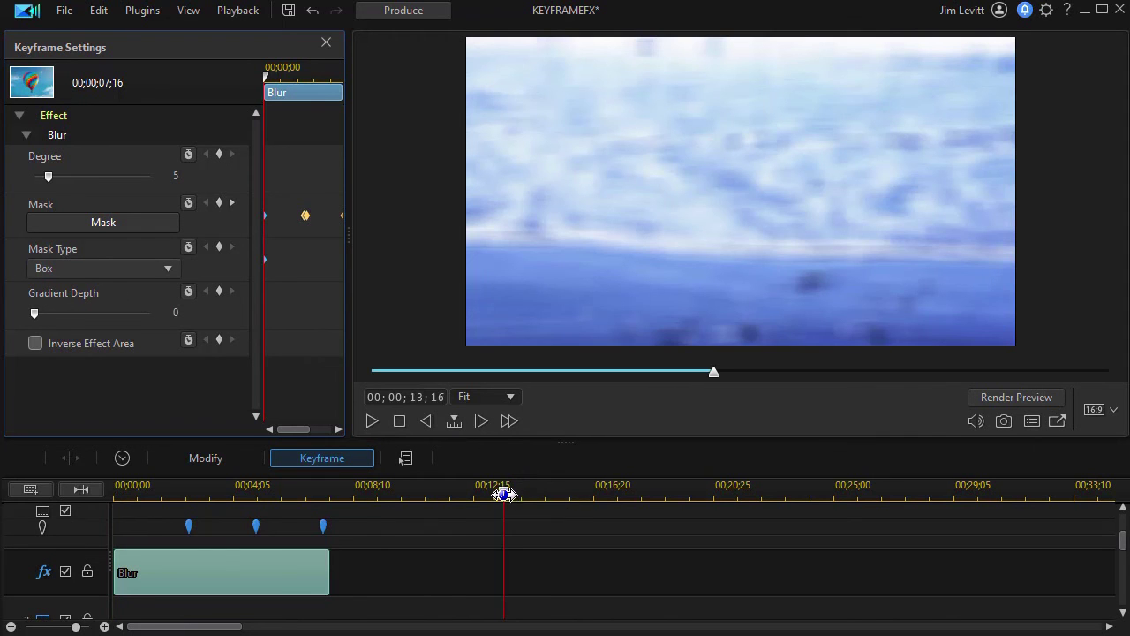
click(518, 214)
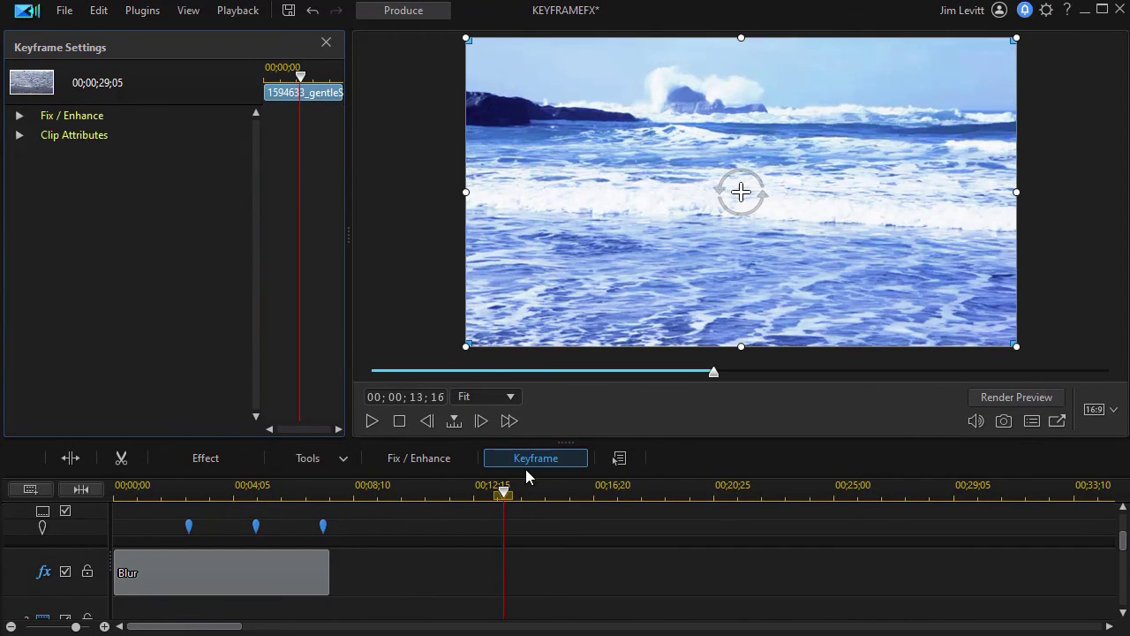
drag(292, 521, 244, 517)
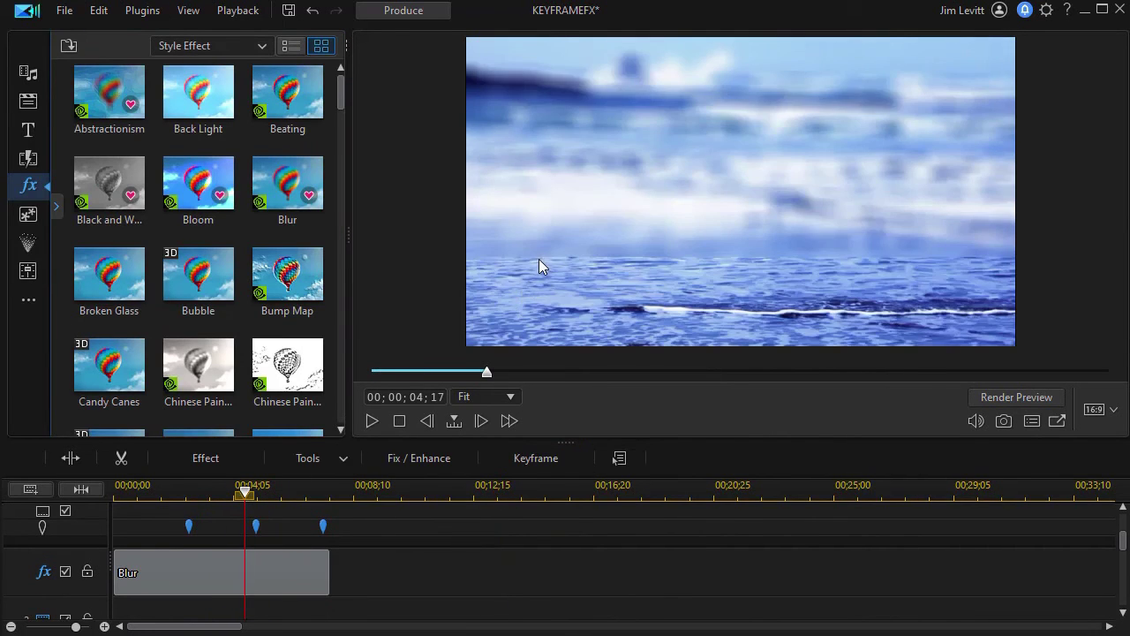
click(475, 255)
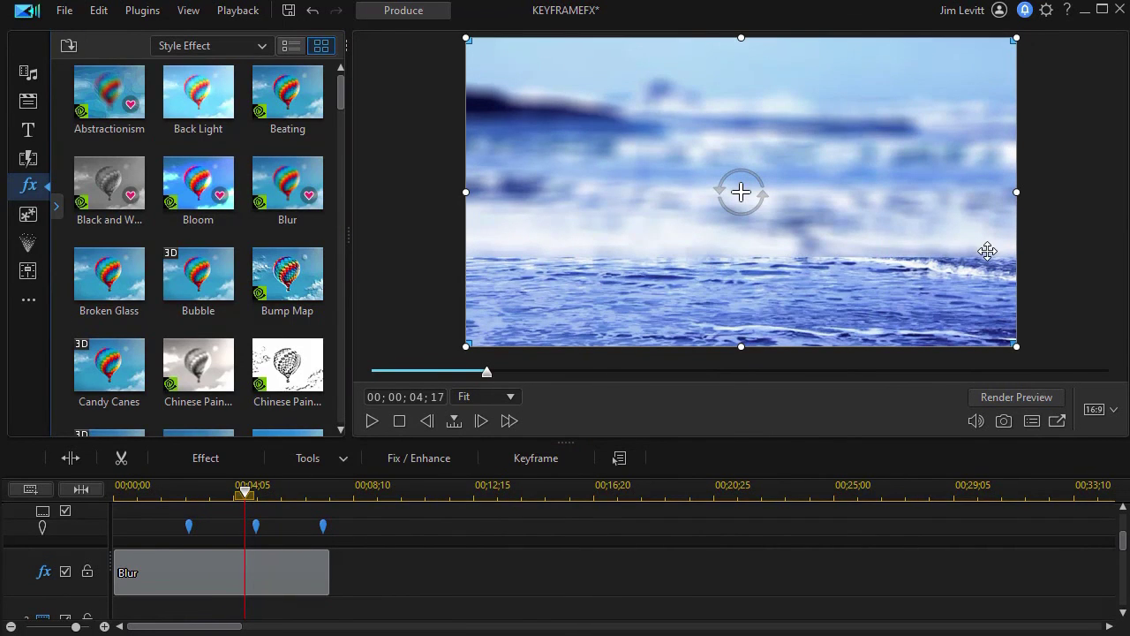